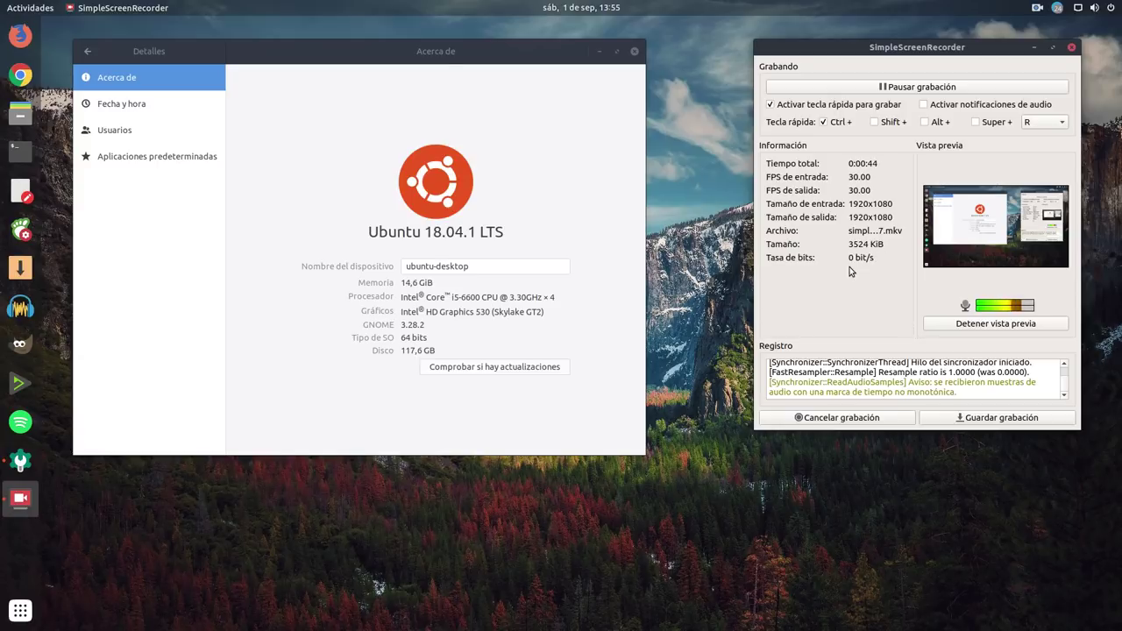
Close the system details window and minimize the SimpleScreenRecorder window to clear the desktop
click(635, 52)
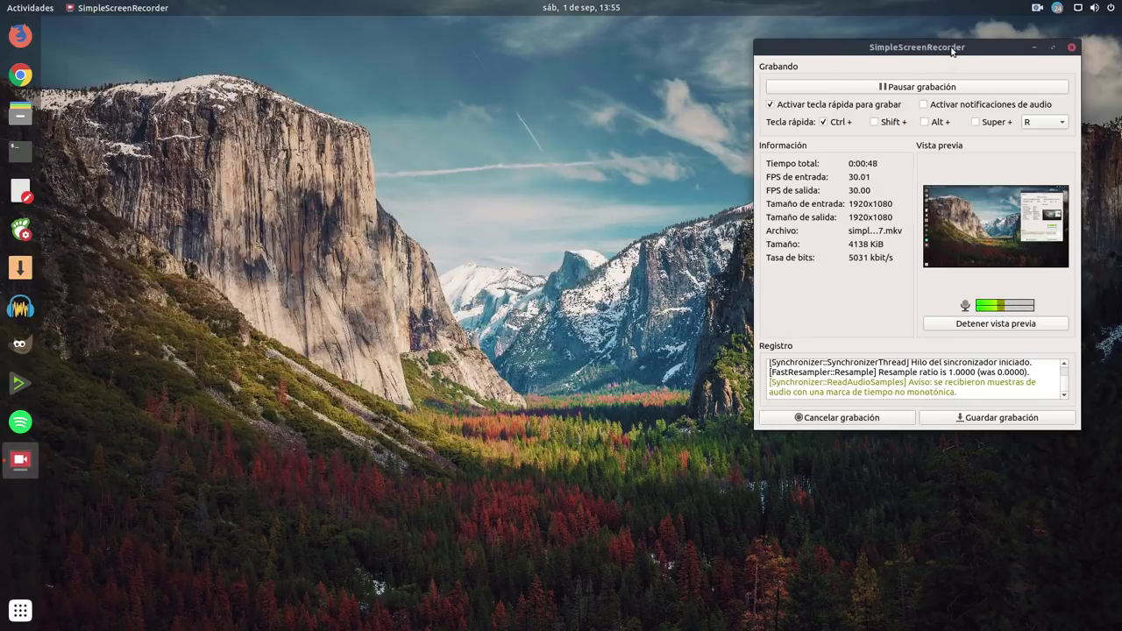
click(1033, 51)
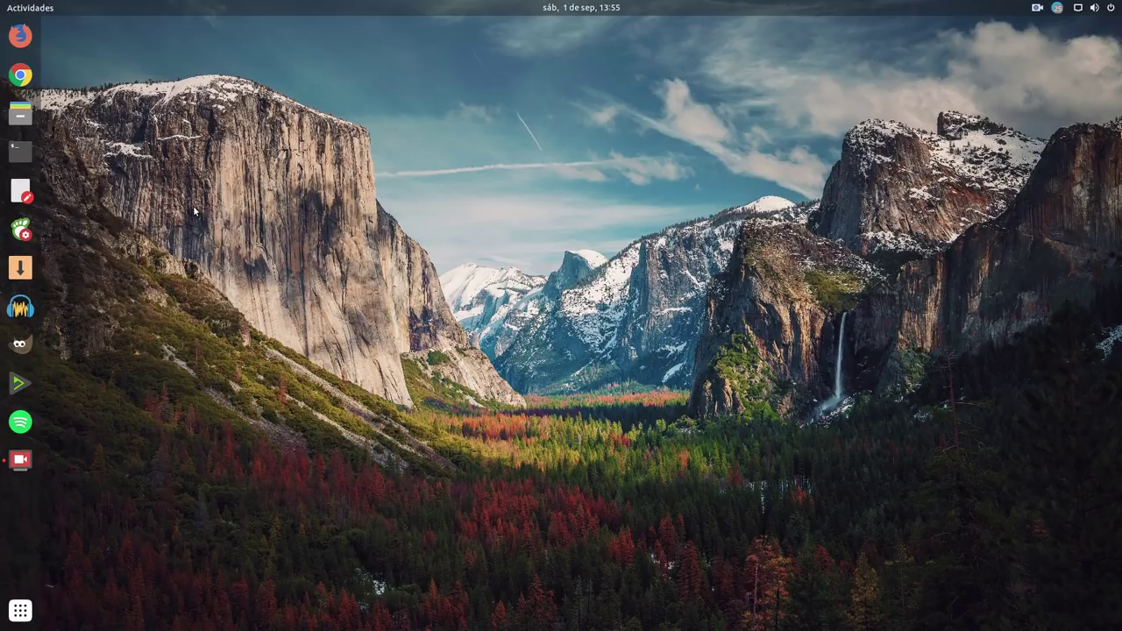
Check how the Archivos dock icon behaves by opening, minimizing and restoring its window, and close the window
click(20, 114)
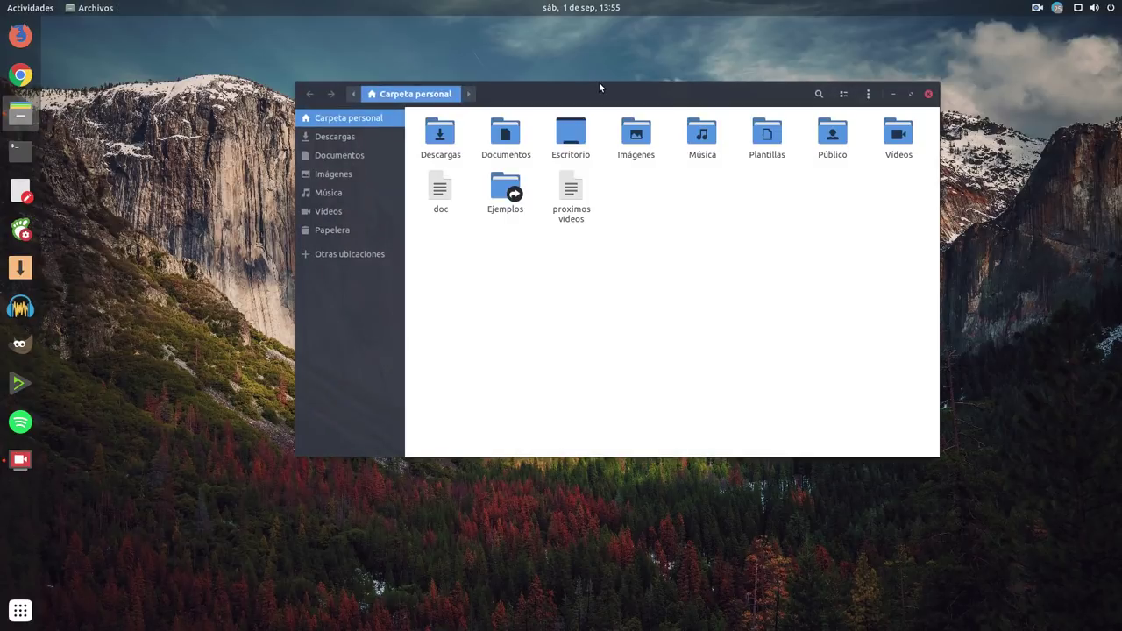
drag(606, 93, 646, 91)
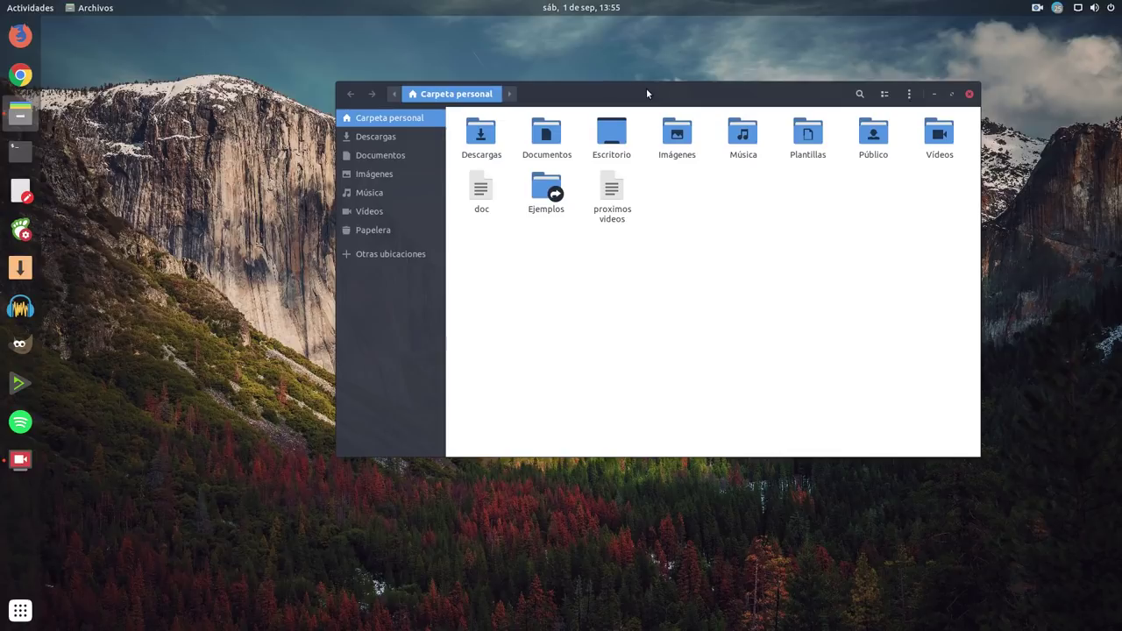
click(935, 94)
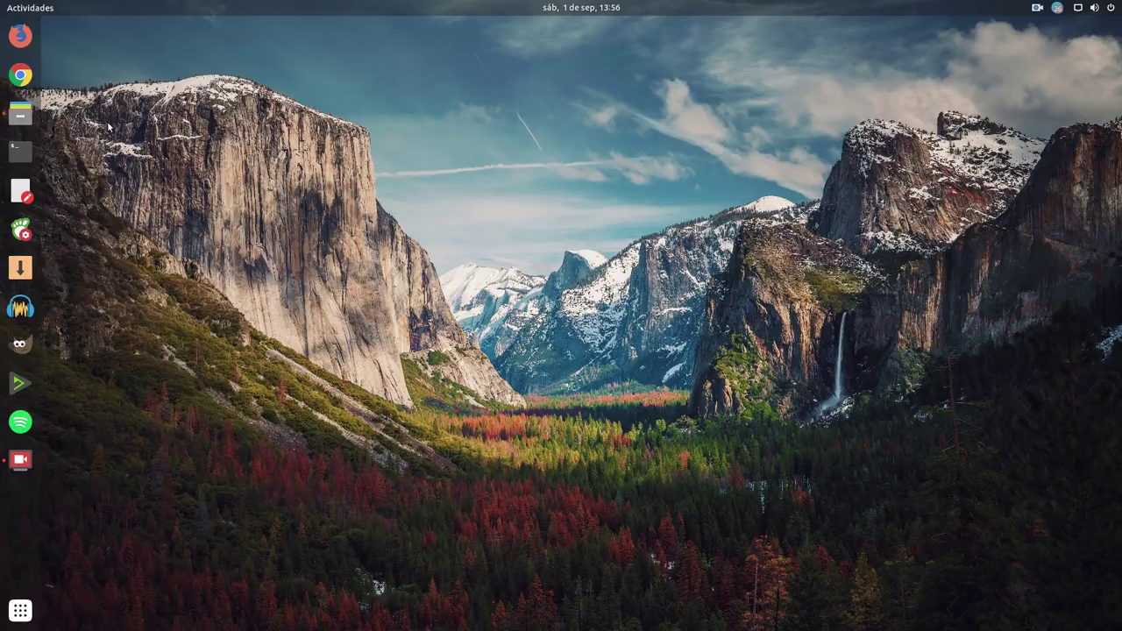
click(20, 113)
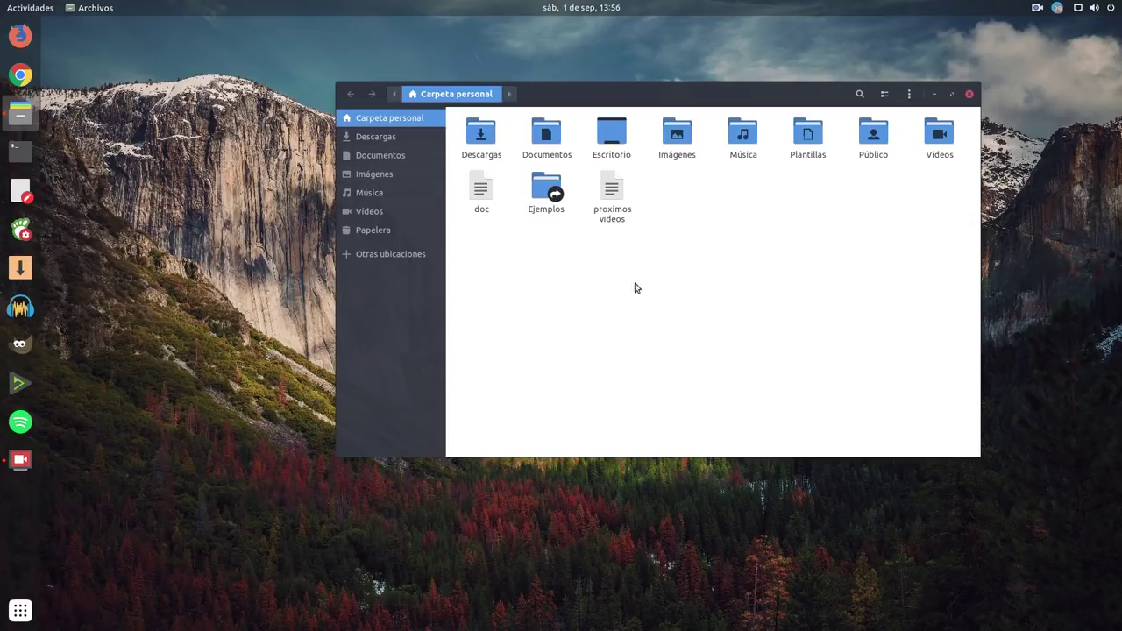
click(935, 95)
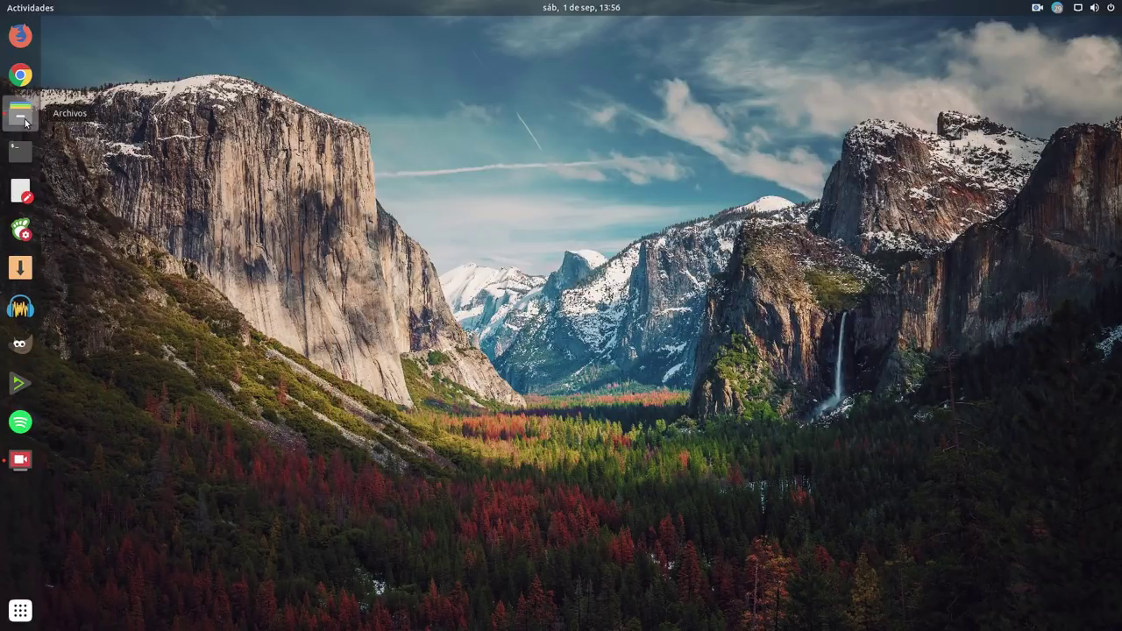
click(21, 114)
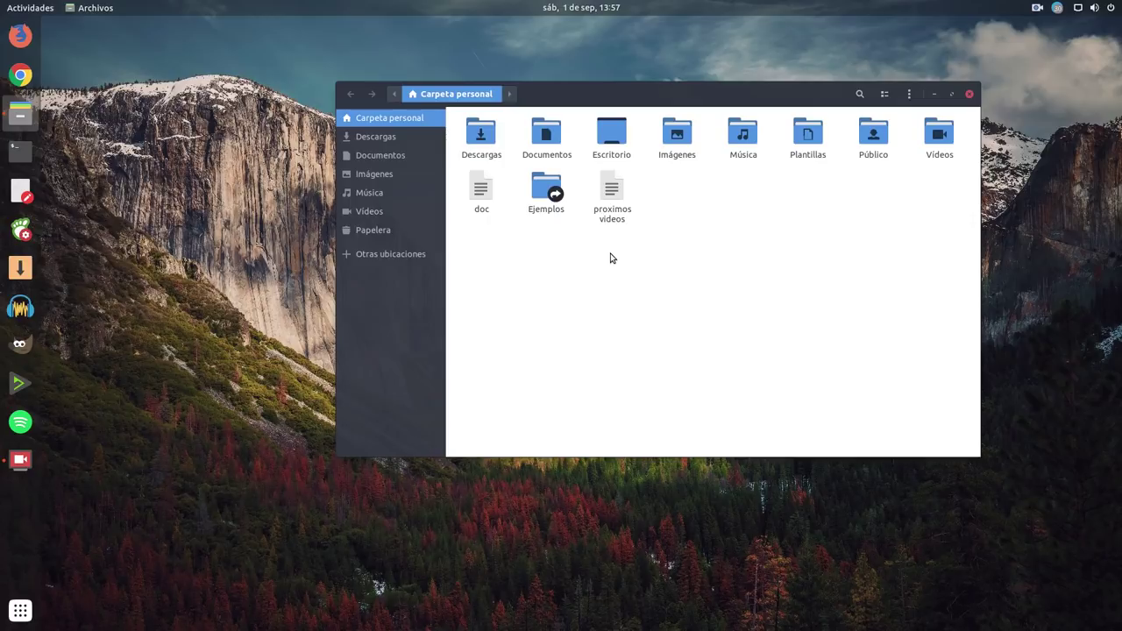
click(970, 95)
Install dconf-editor from an enlarged terminal with sudo apt install dconf-editor, entering the account password, and close the terminal
click(20, 150)
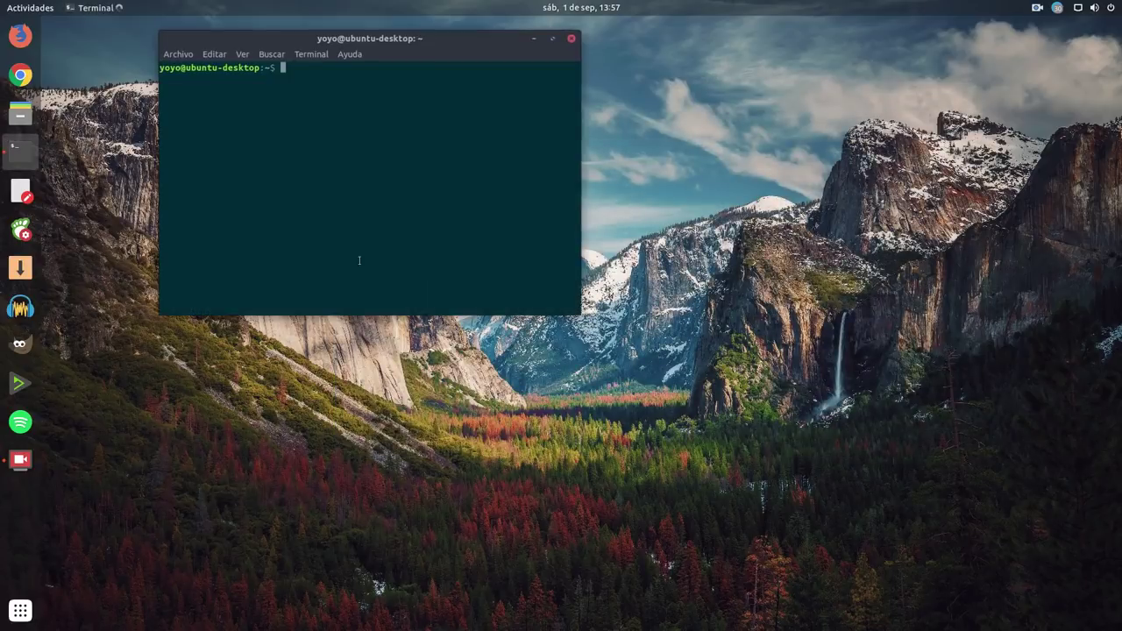
drag(583, 317, 972, 473)
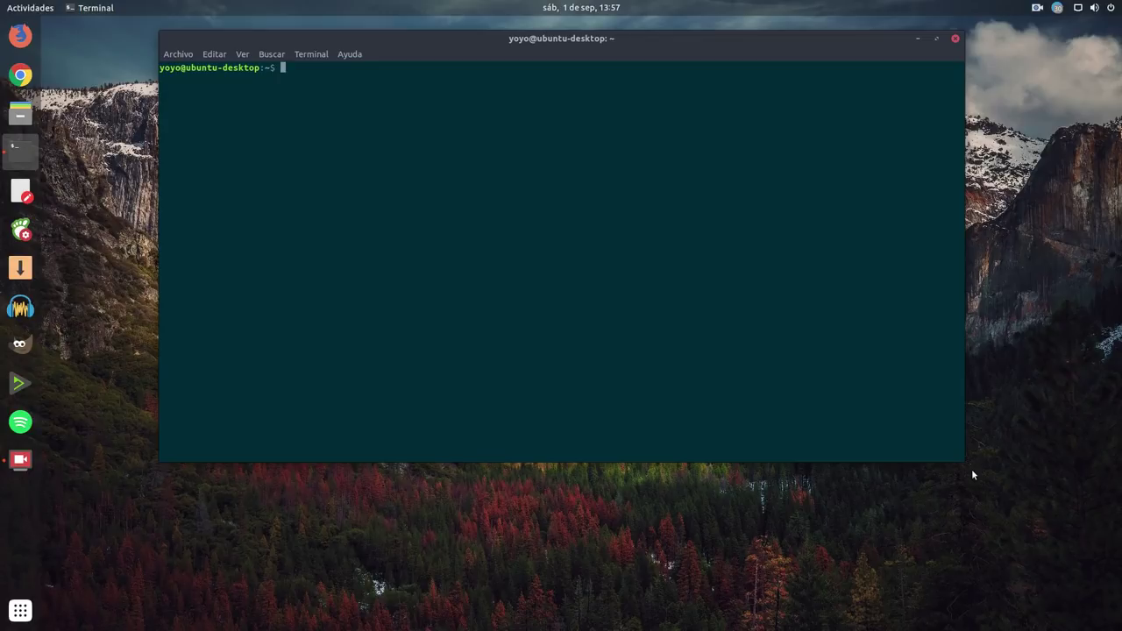
text(sudo)
text(apt install dconf-edito)
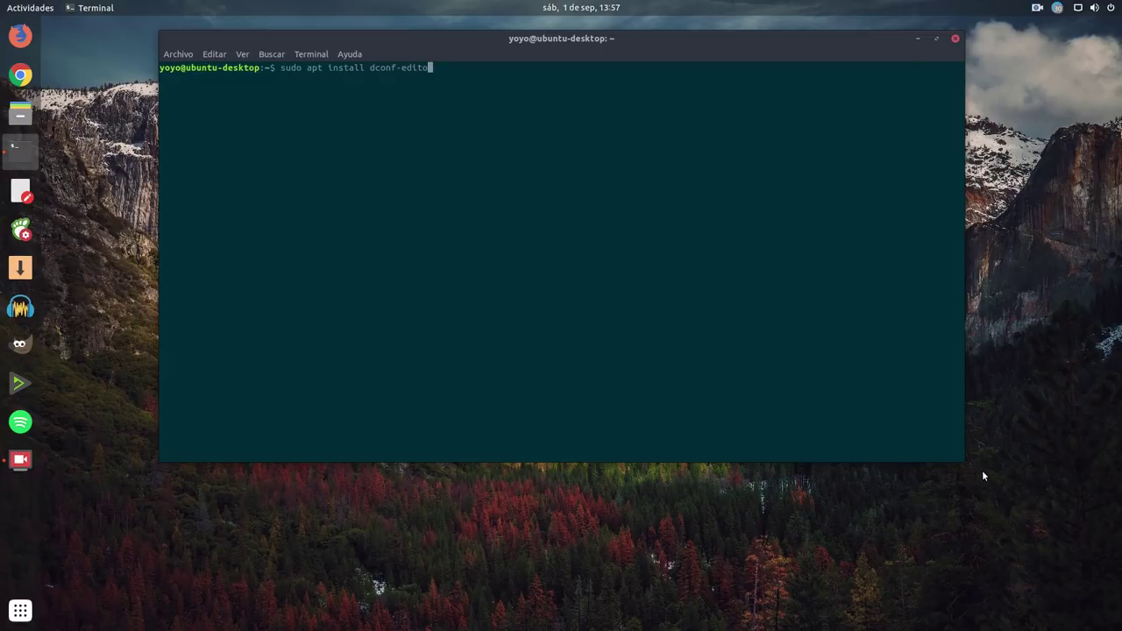
text(r)
drag(439, 67, 271, 60)
click(316, 147)
drag(515, 41, 544, 44)
key(Return)
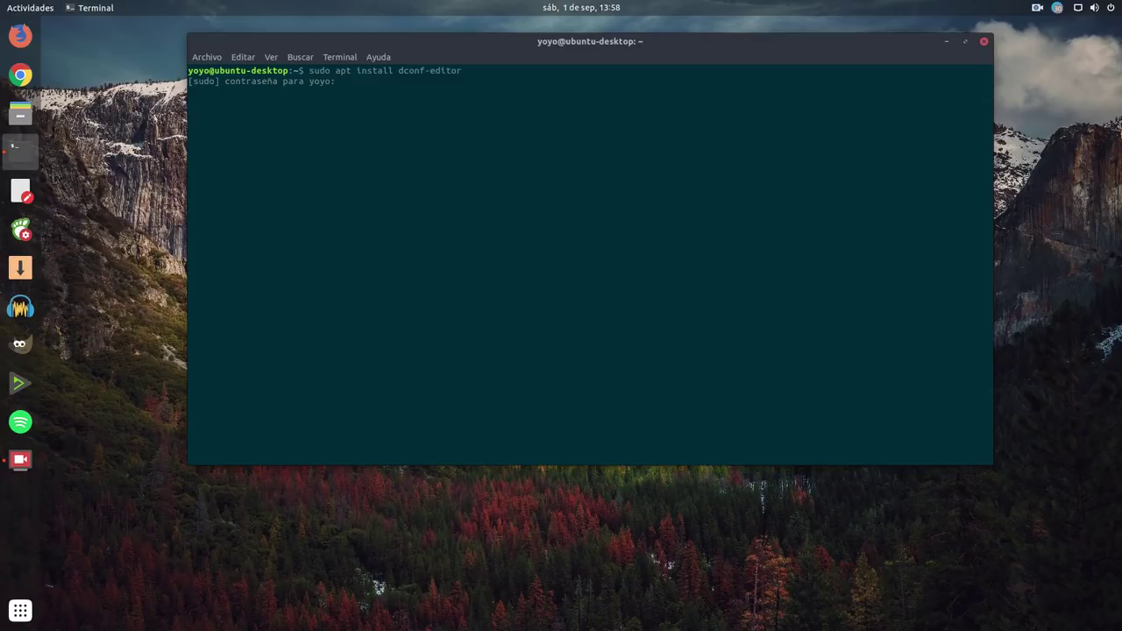
key(Return)
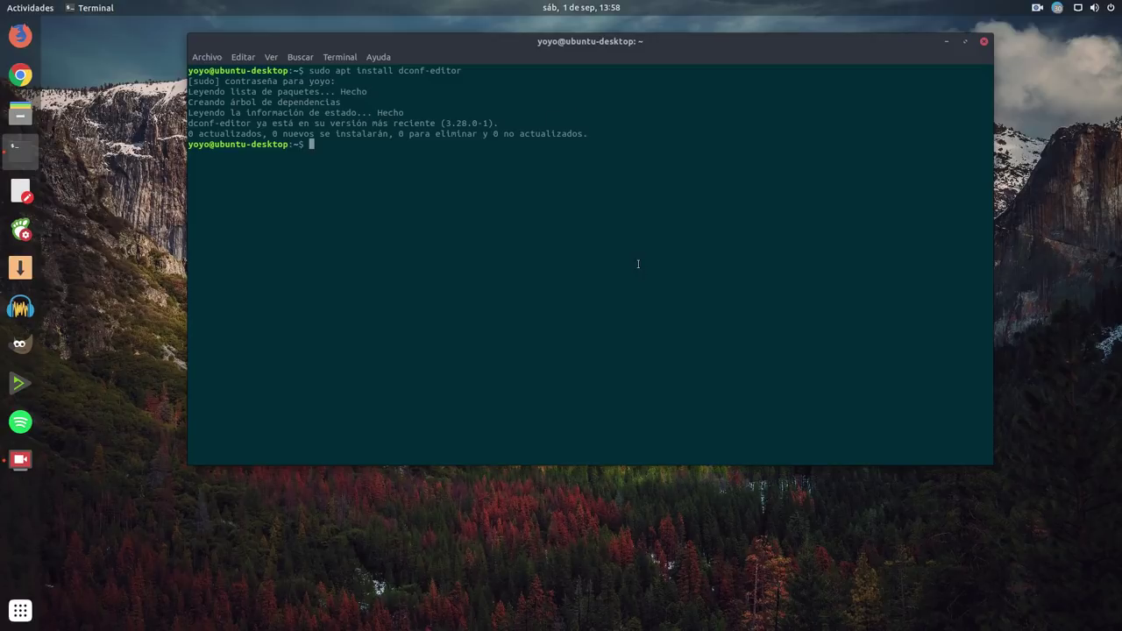
click(984, 43)
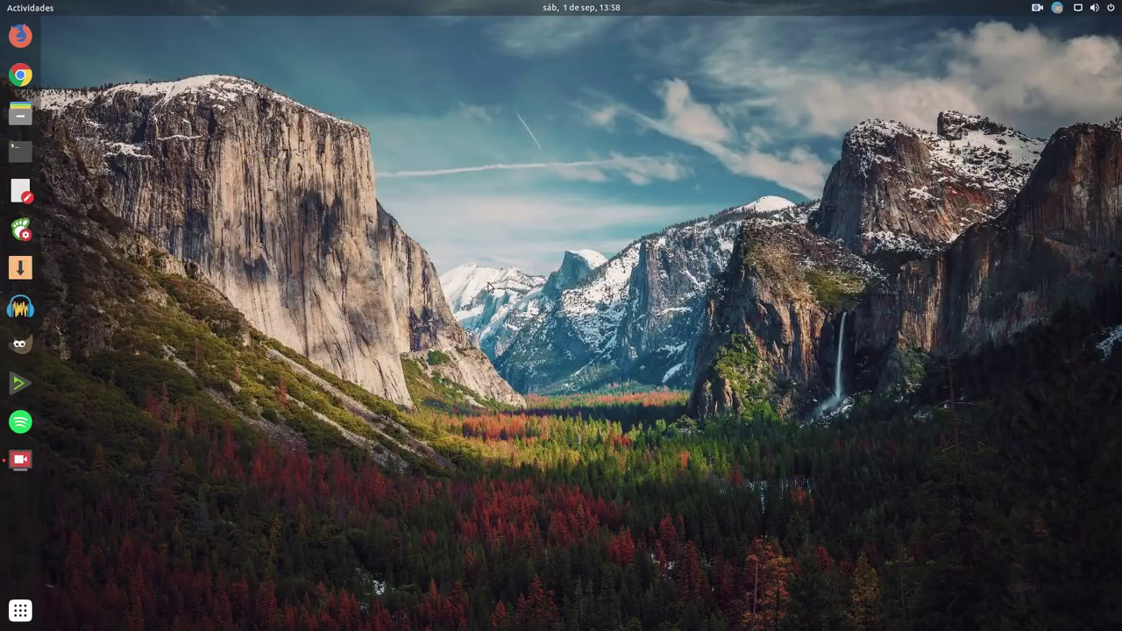
Search for and launch Editor de dconf, accept its caution notice and reposition its window
click(46, 7)
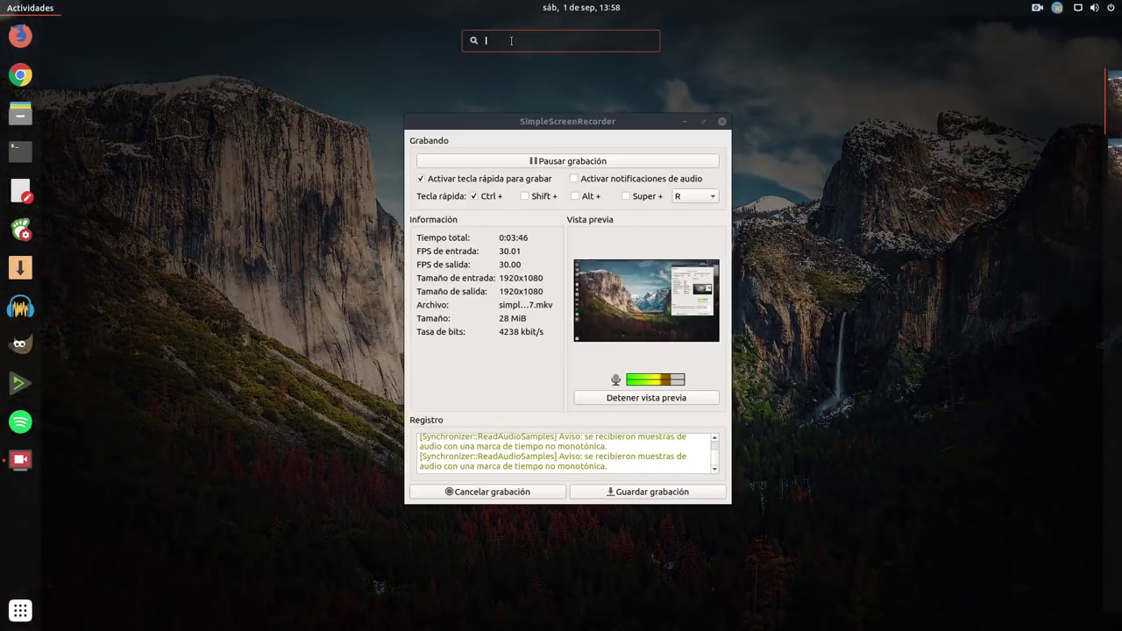
text(dd)
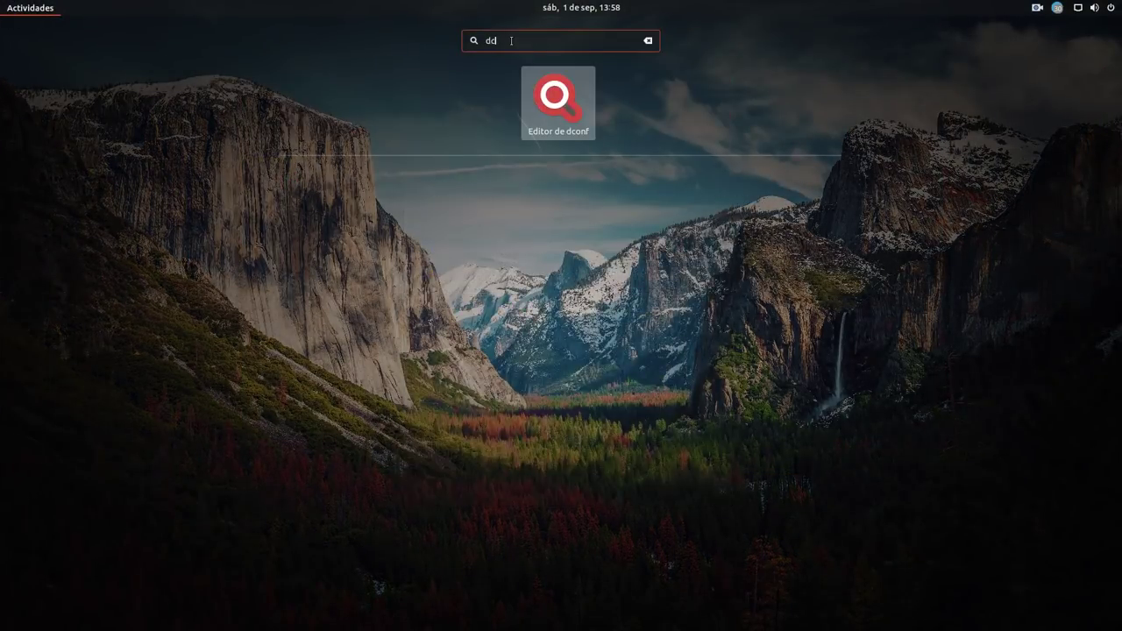
click(559, 105)
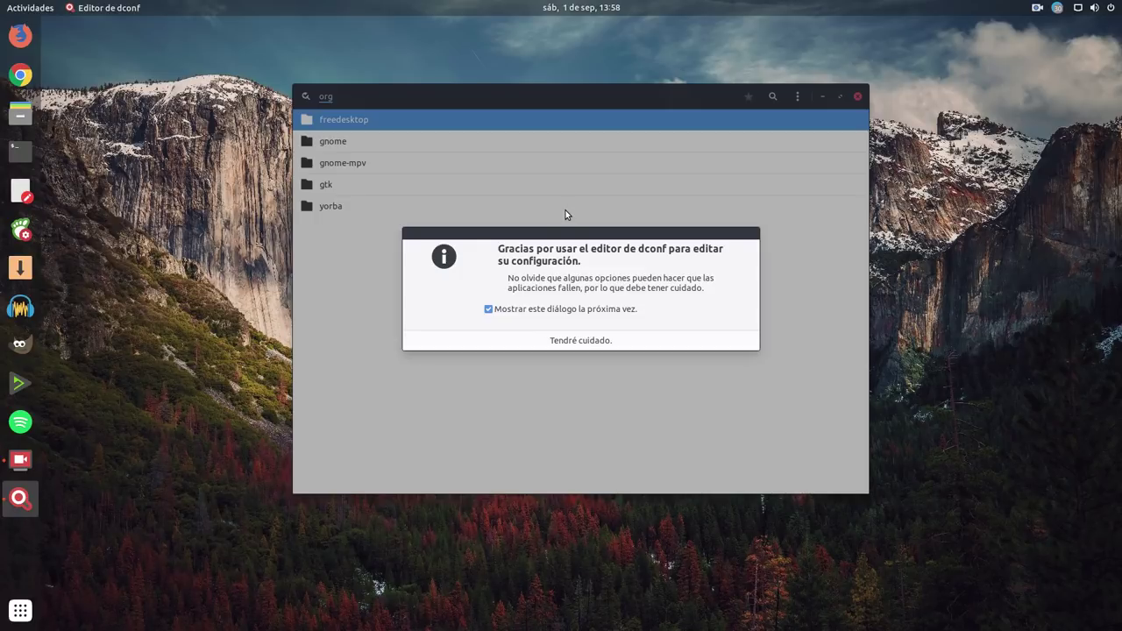
click(579, 340)
drag(592, 100, 564, 77)
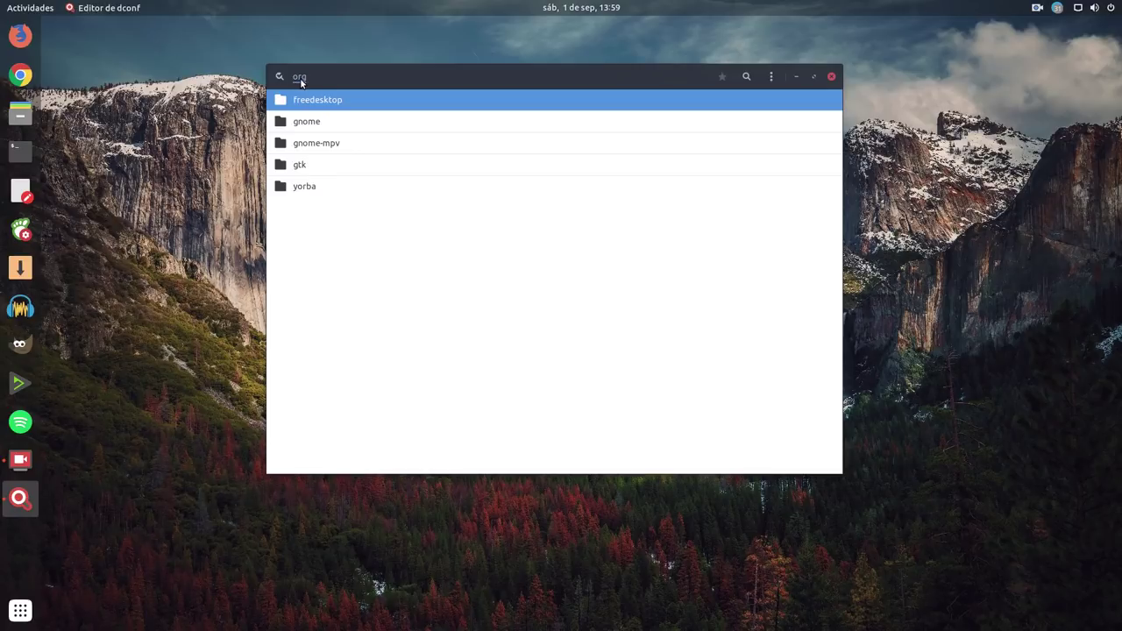
Open the click-action key under org/gnome/shell/extensions/dash-to-dock
click(306, 123)
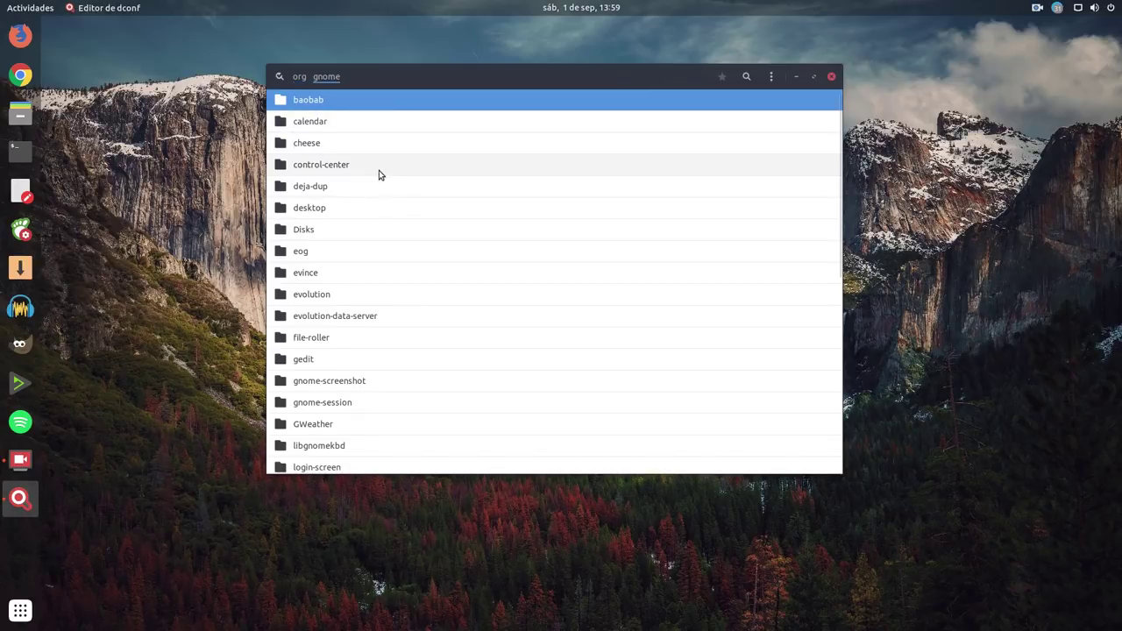
scroll(360, 255, down, 4)
scroll(360, 281, down, 5)
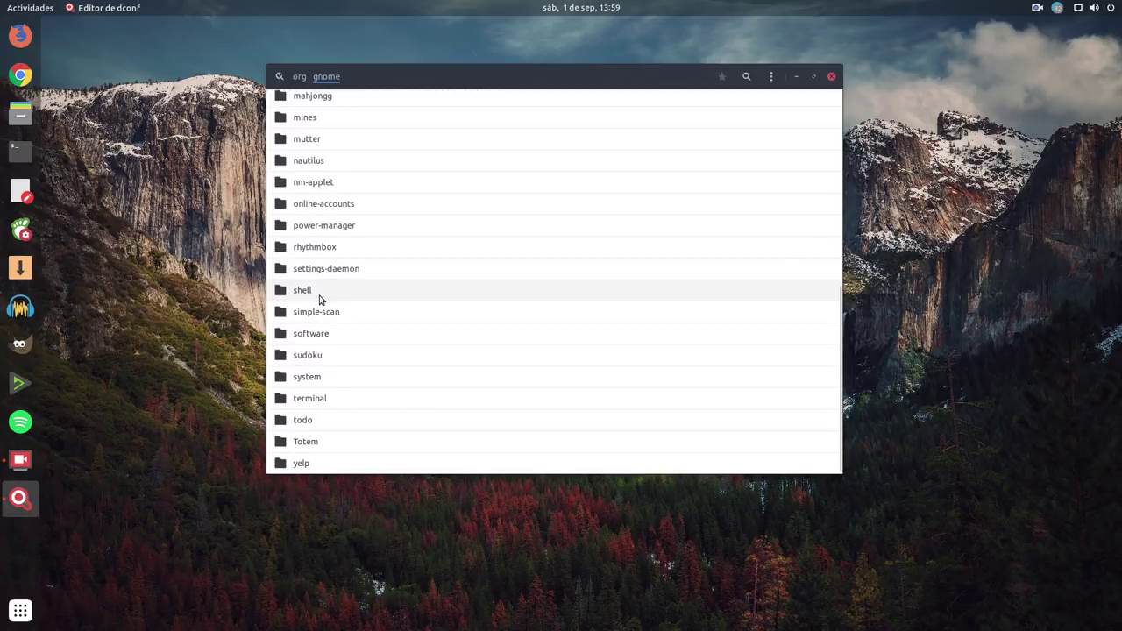
click(321, 294)
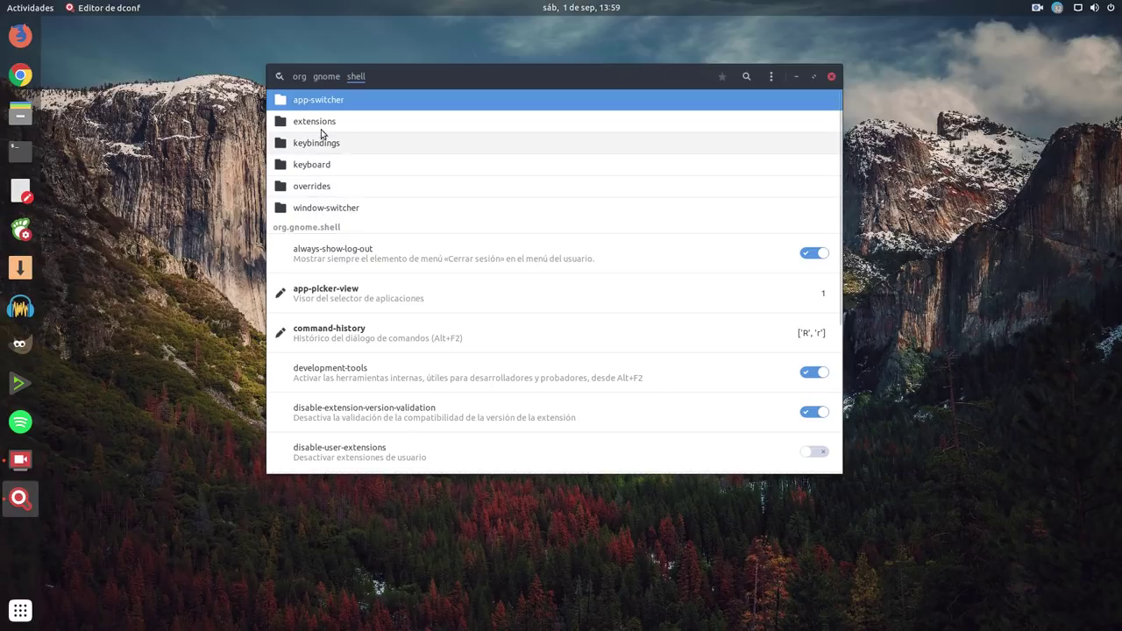
click(321, 123)
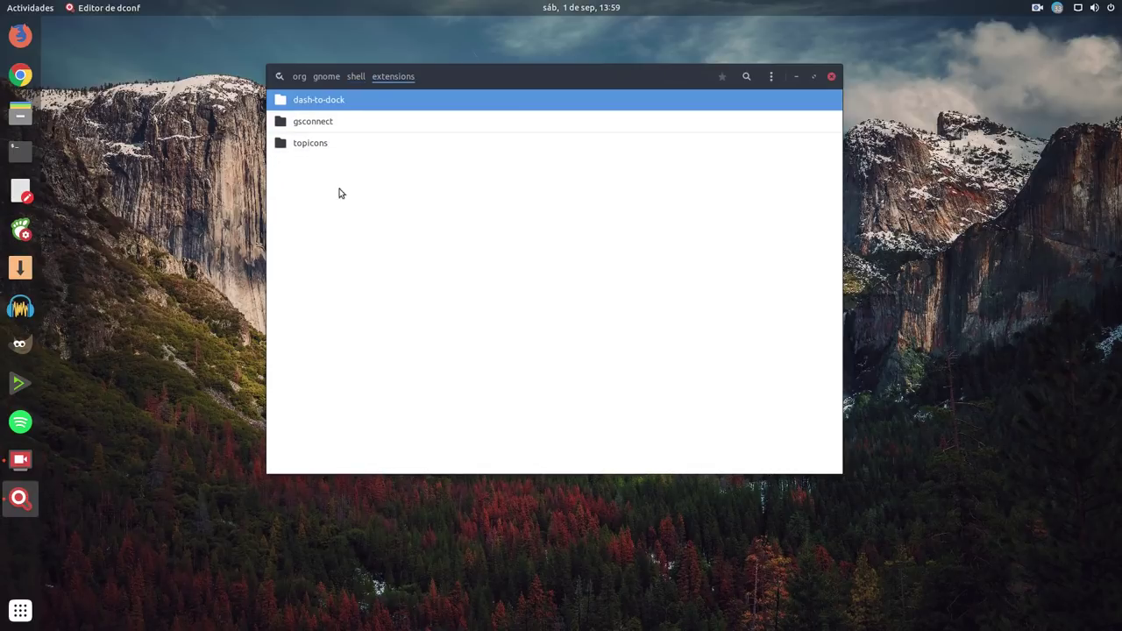
click(322, 103)
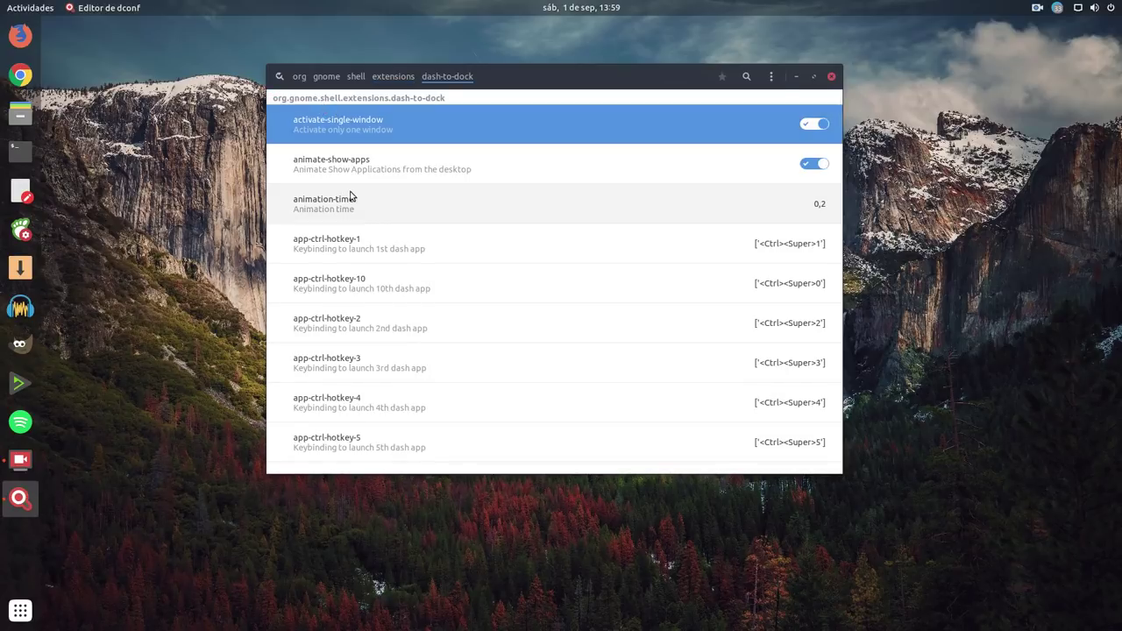
scroll(349, 176, down, 10)
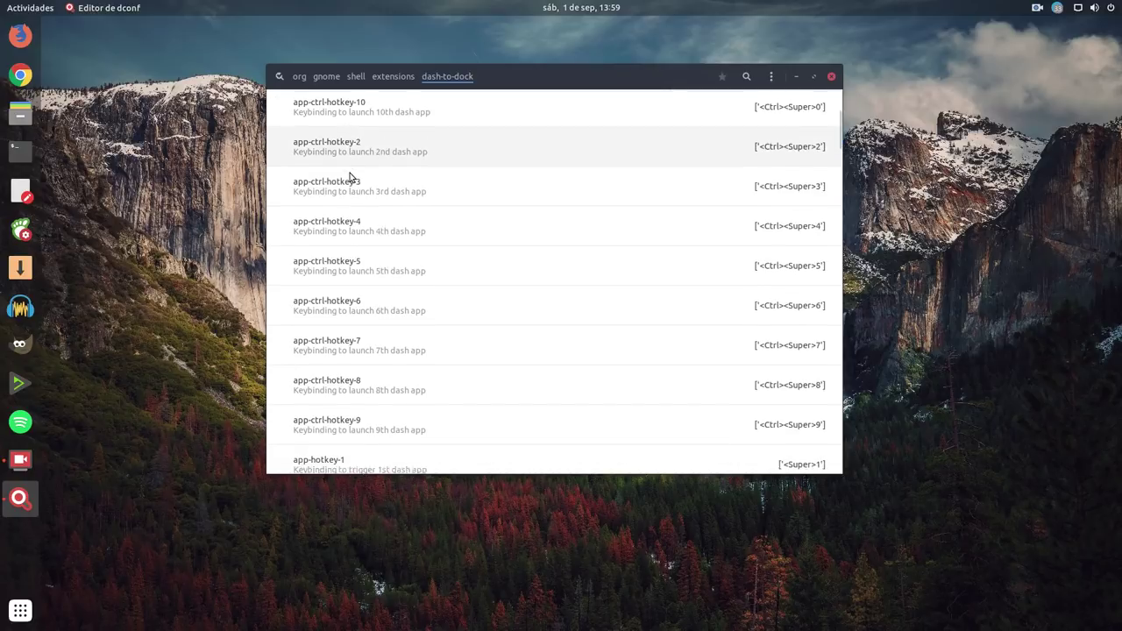
scroll(349, 177, down, 15)
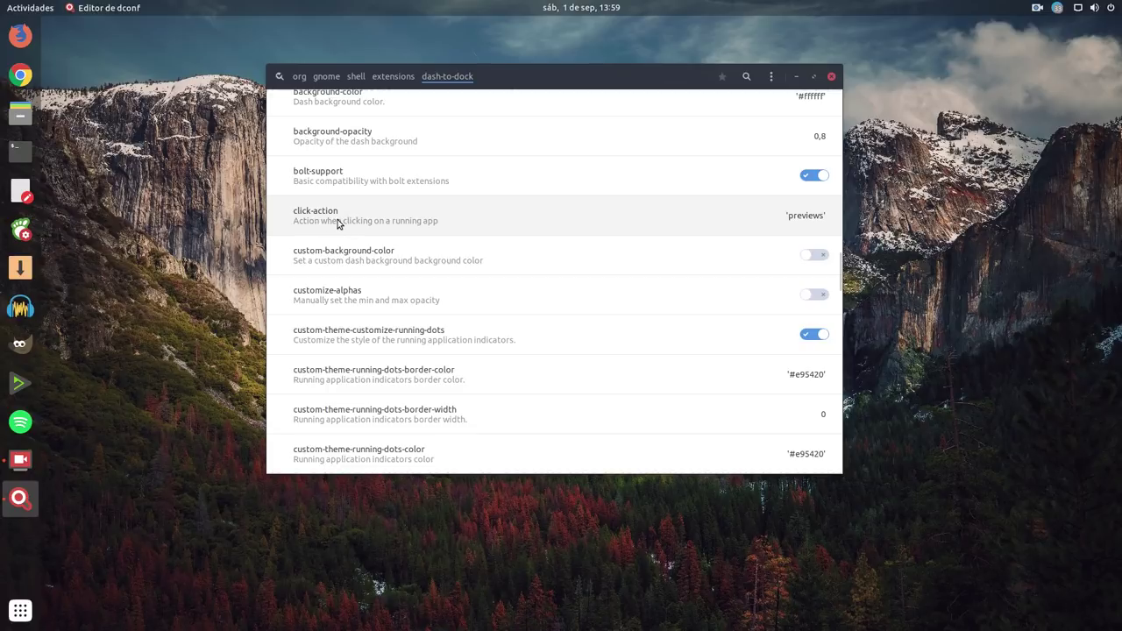
click(337, 222)
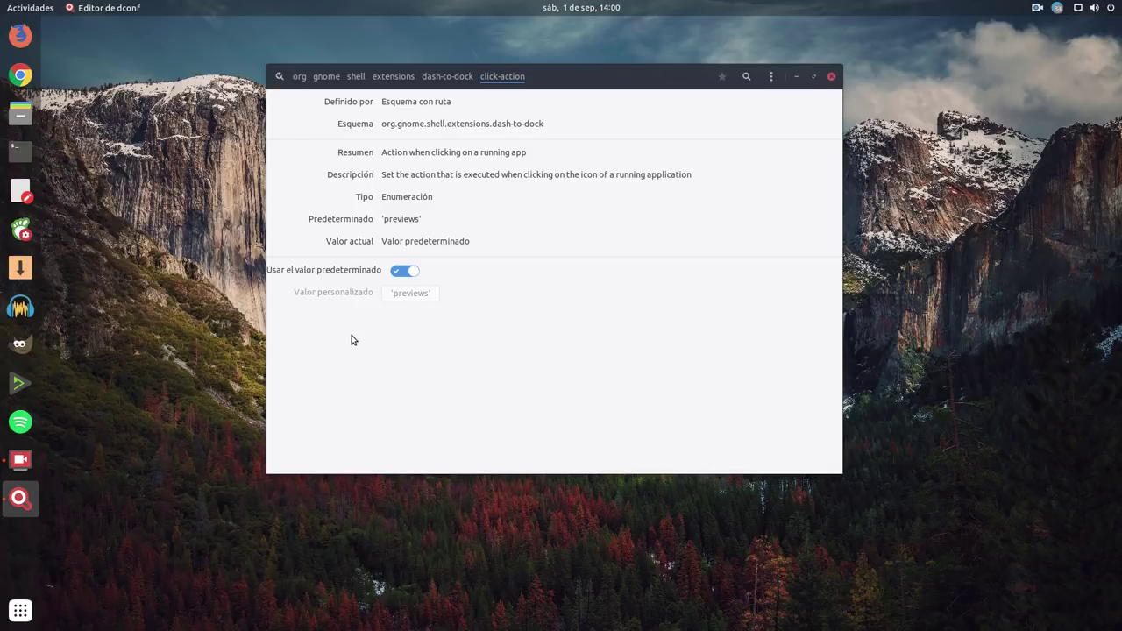
Turn off the default value for click-action, set its custom value to 'minimize' and apply the change
click(406, 274)
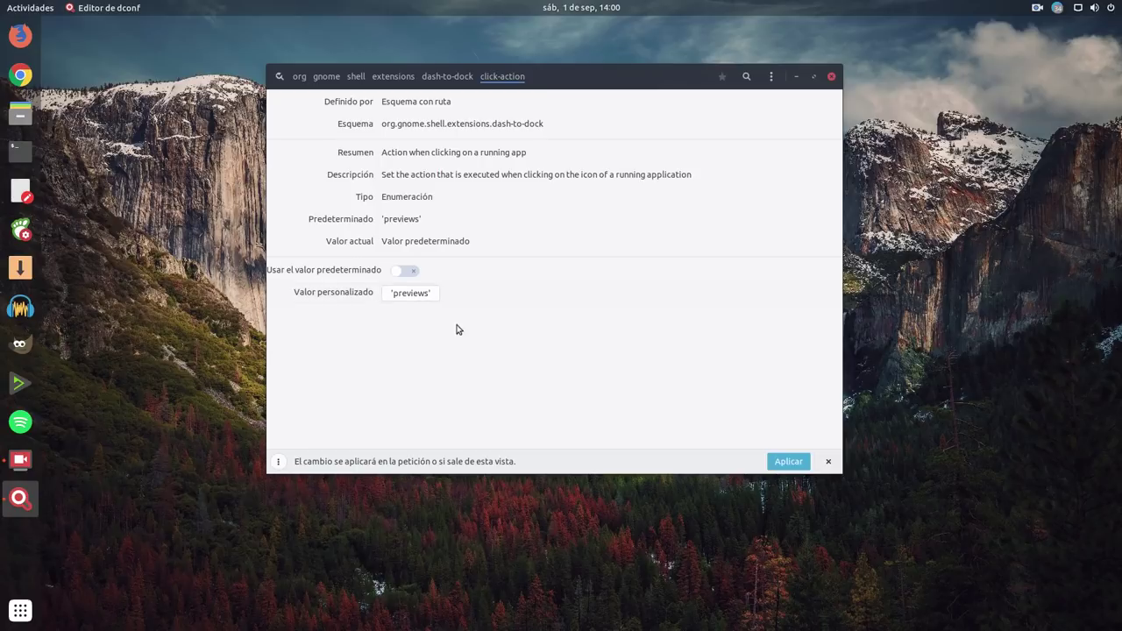
click(414, 294)
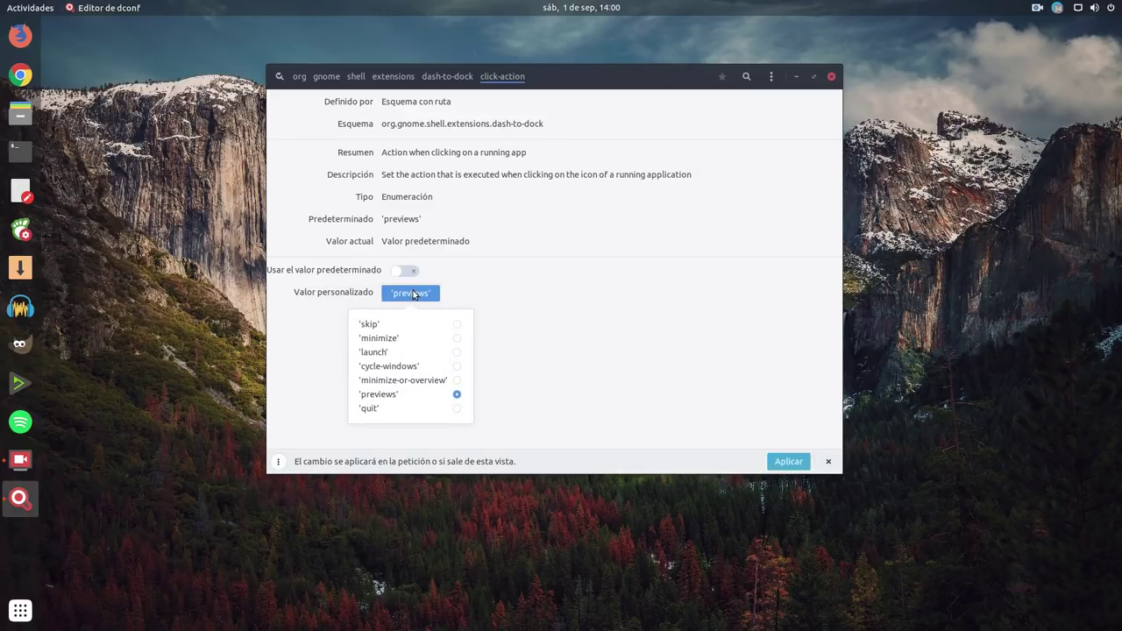
click(400, 341)
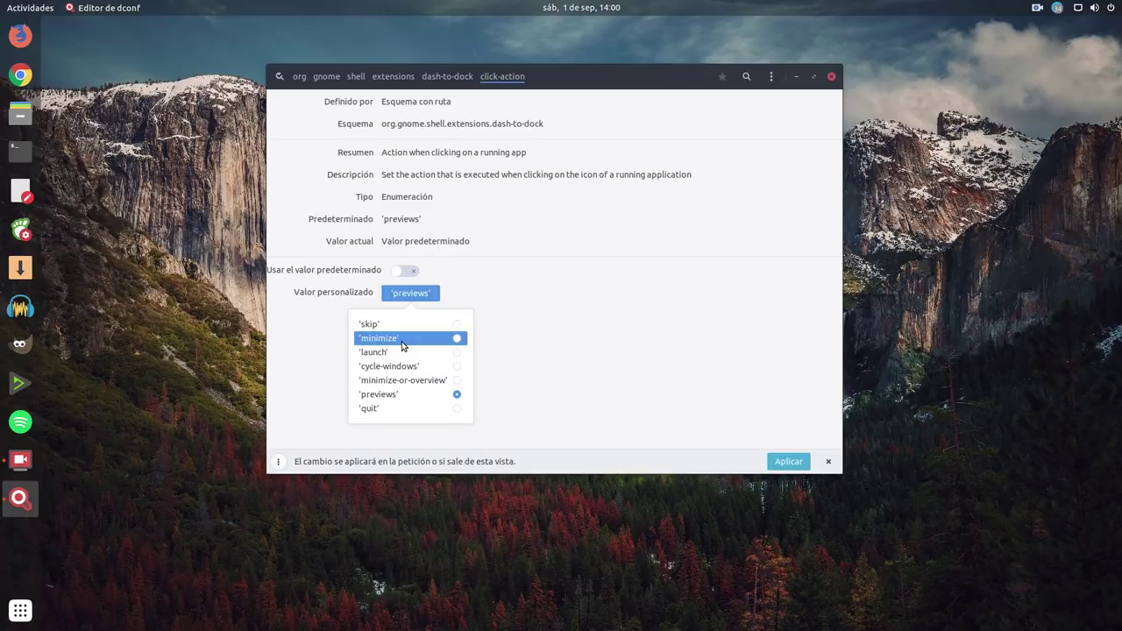
click(782, 465)
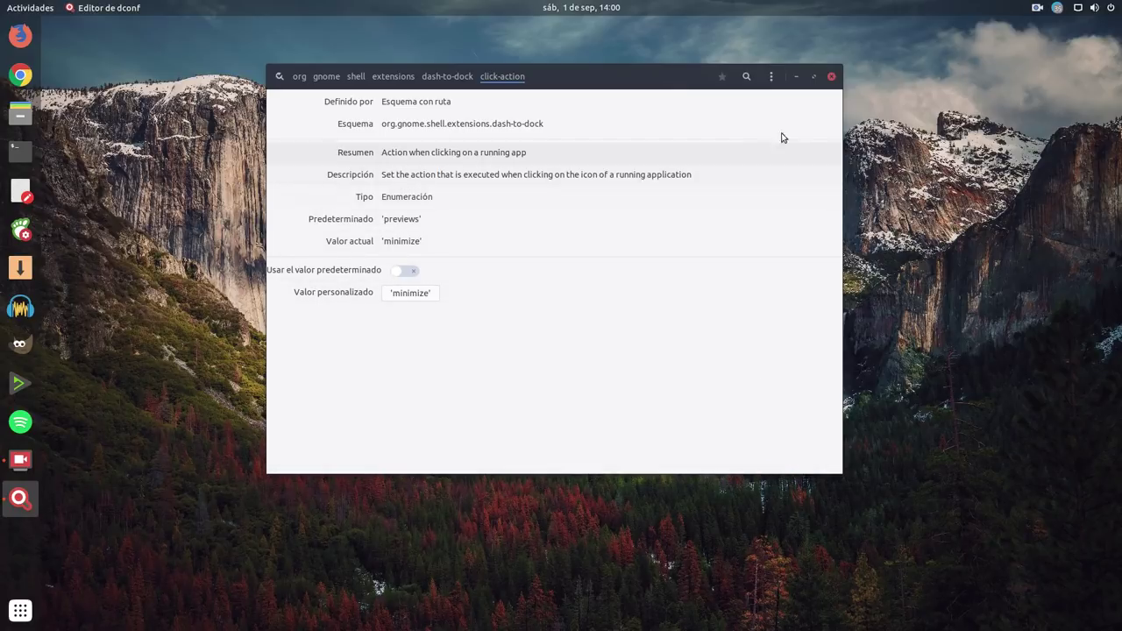
Minimize the dconf editor and test the dock's click action by opening, minimizing and restoring Archivos from its icon
click(795, 82)
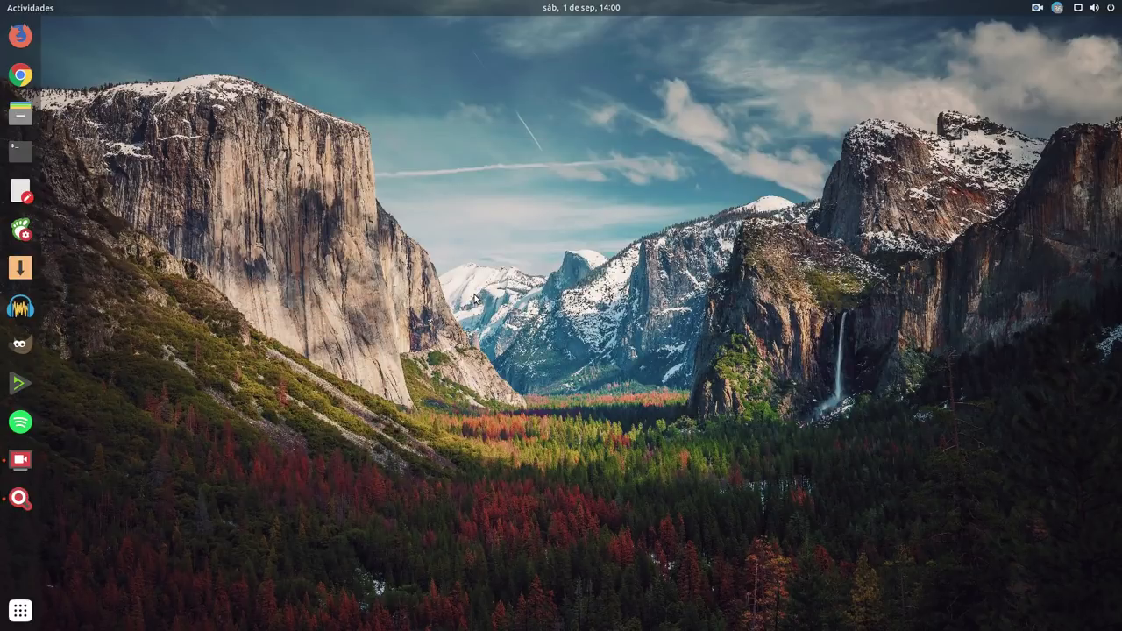
click(21, 112)
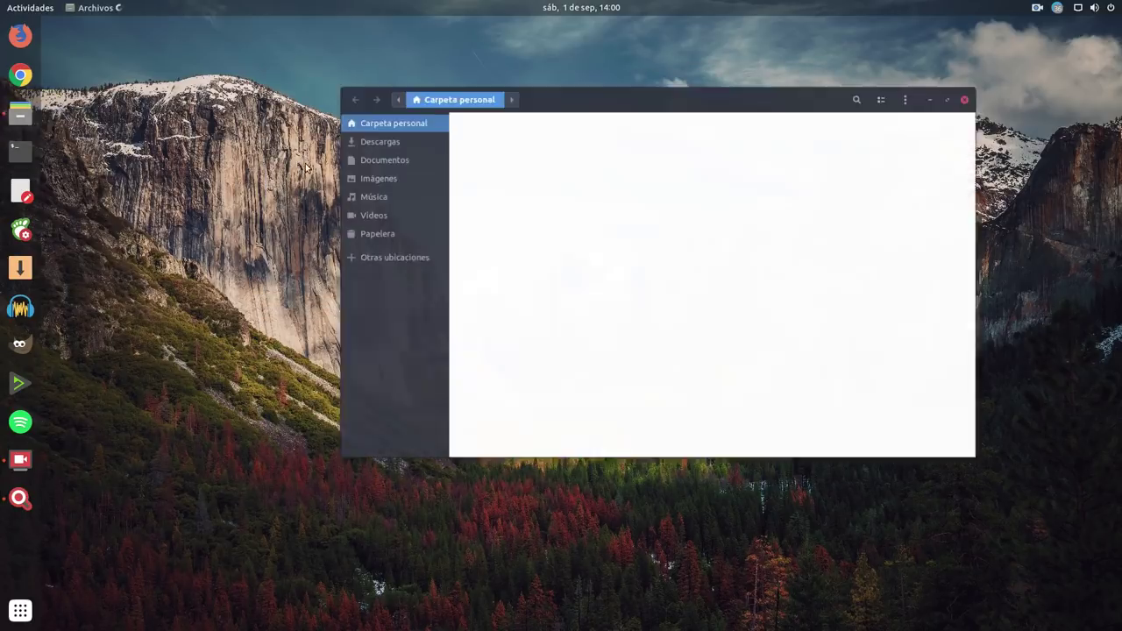
drag(770, 95, 779, 74)
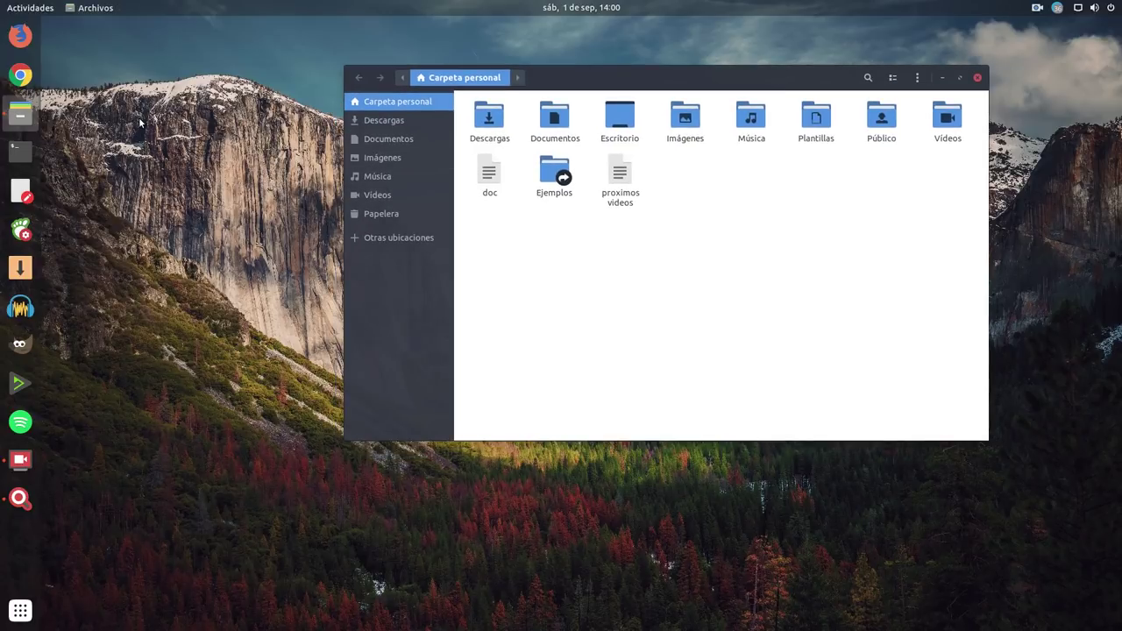
click(19, 117)
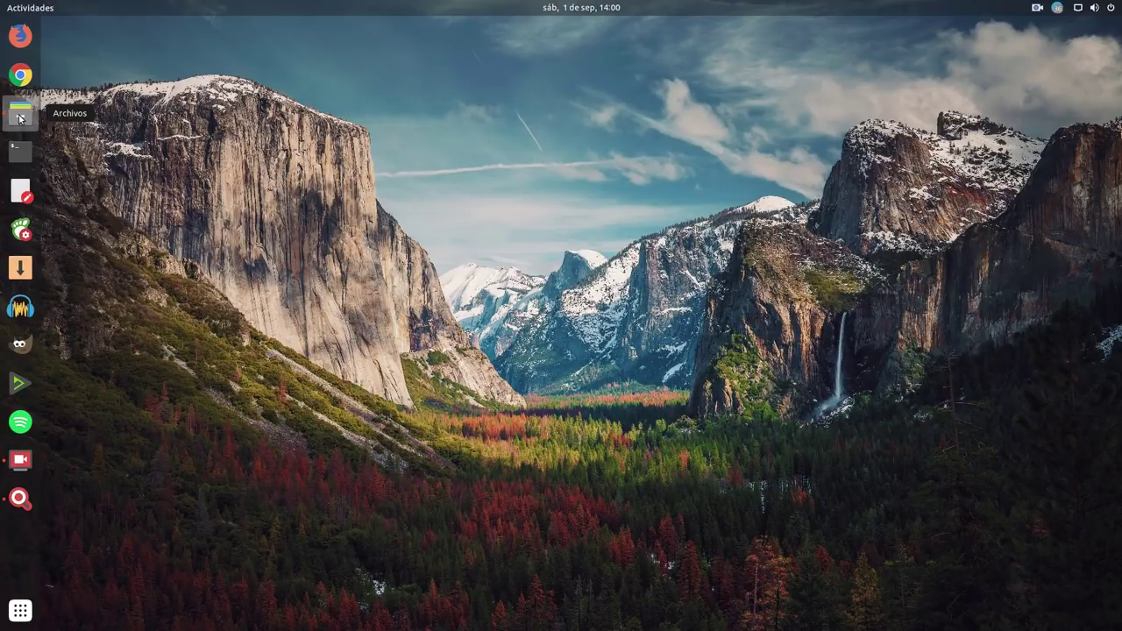
click(19, 117)
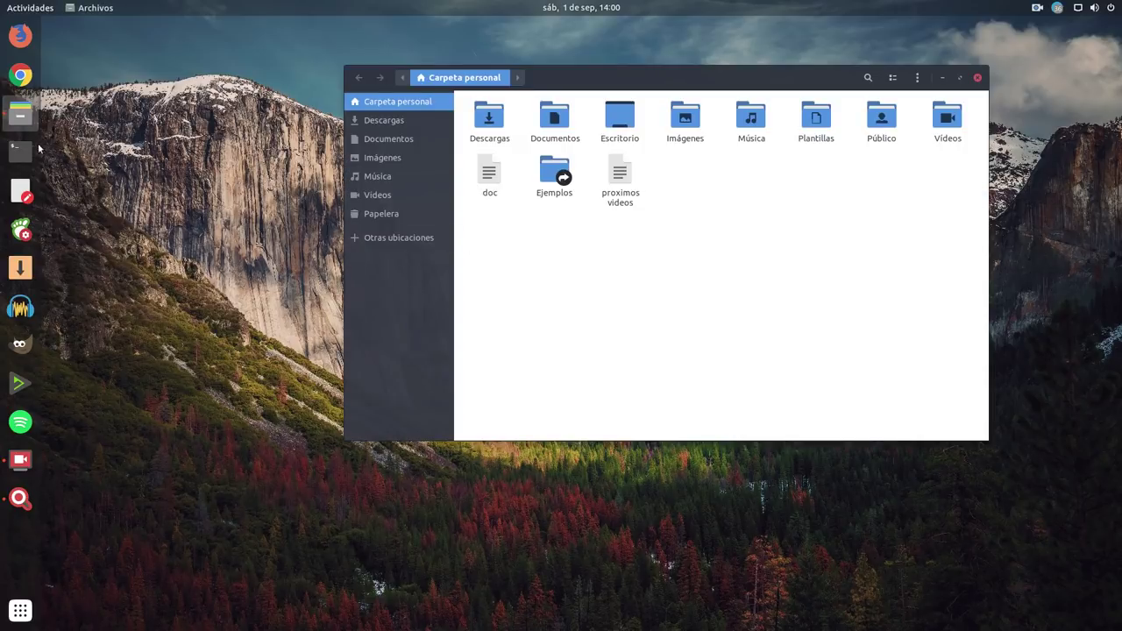
Test minimizing and restoring Archivos from its dock icon once more and close its window
click(26, 124)
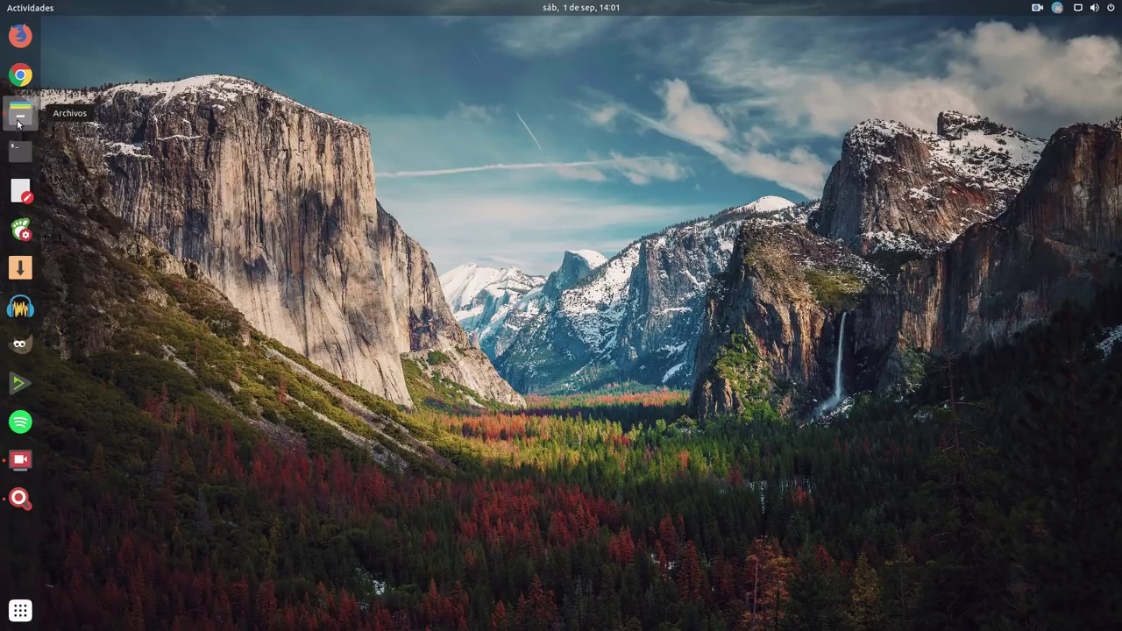
click(25, 124)
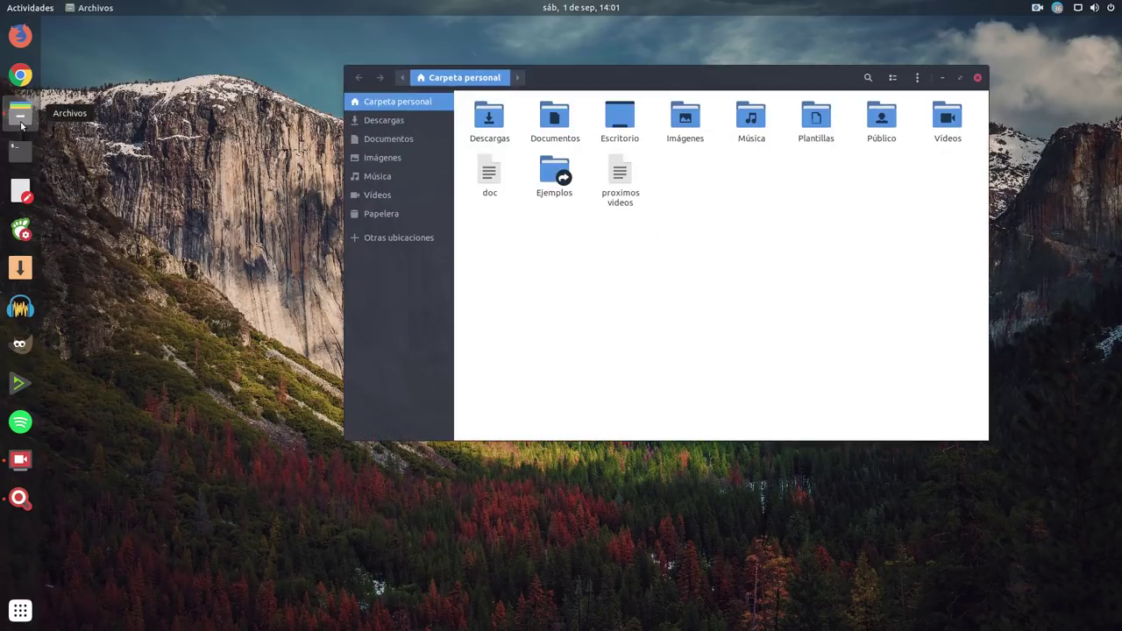
click(978, 77)
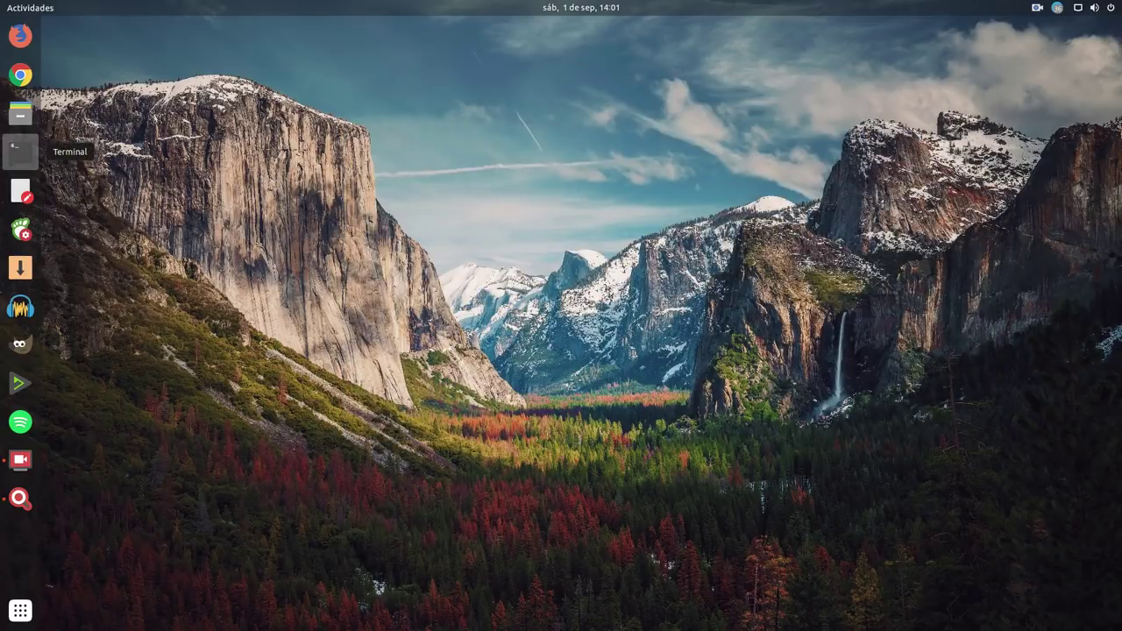
Launch Terminal, reposition its window and test minimizing and restoring it repeatedly from its dock icon
click(20, 151)
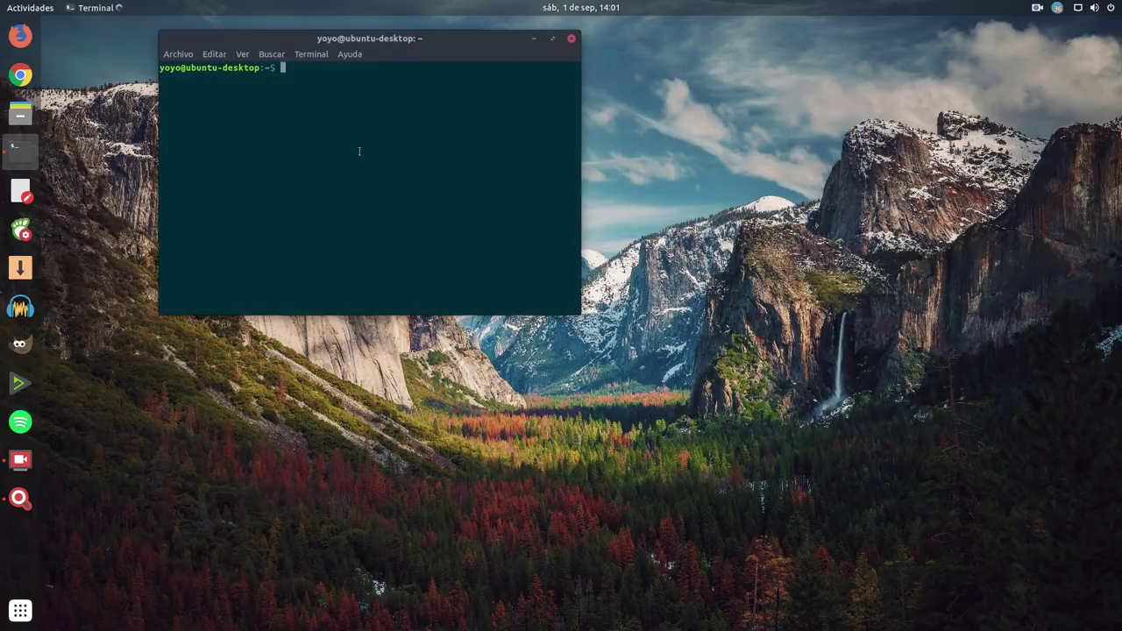
click(20, 158)
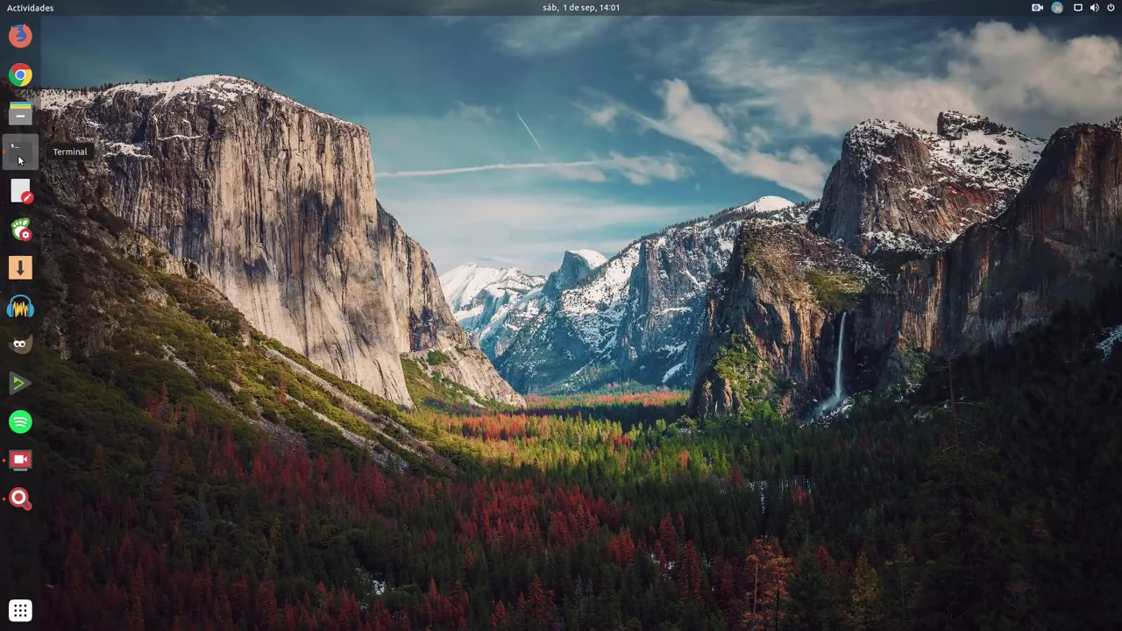
click(20, 159)
click(27, 156)
click(27, 157)
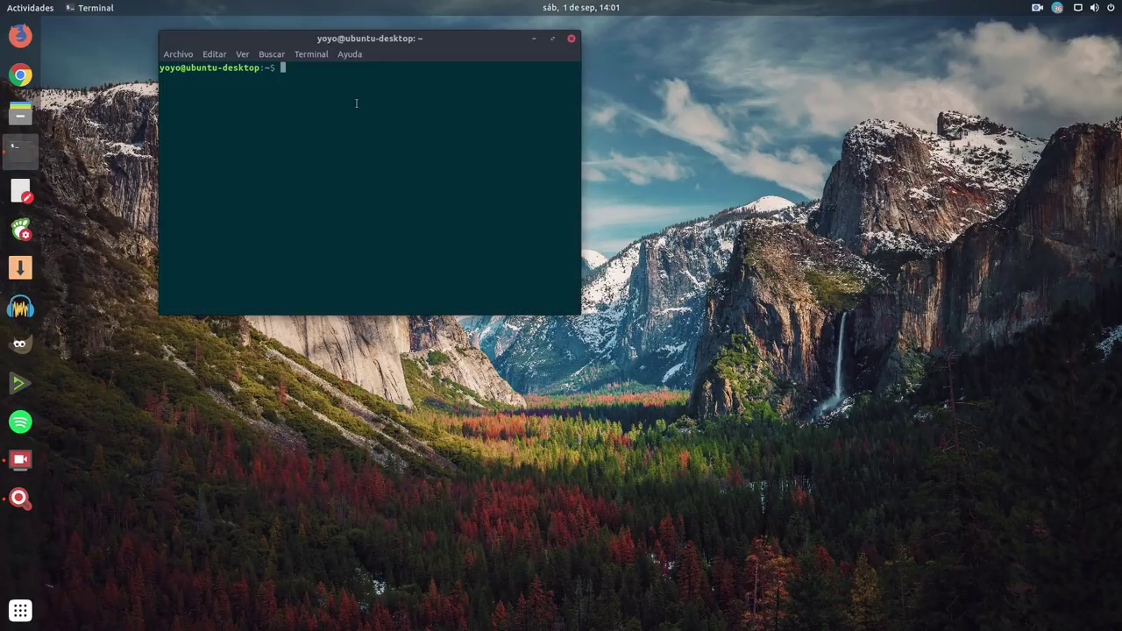
drag(625, 86, 717, 107)
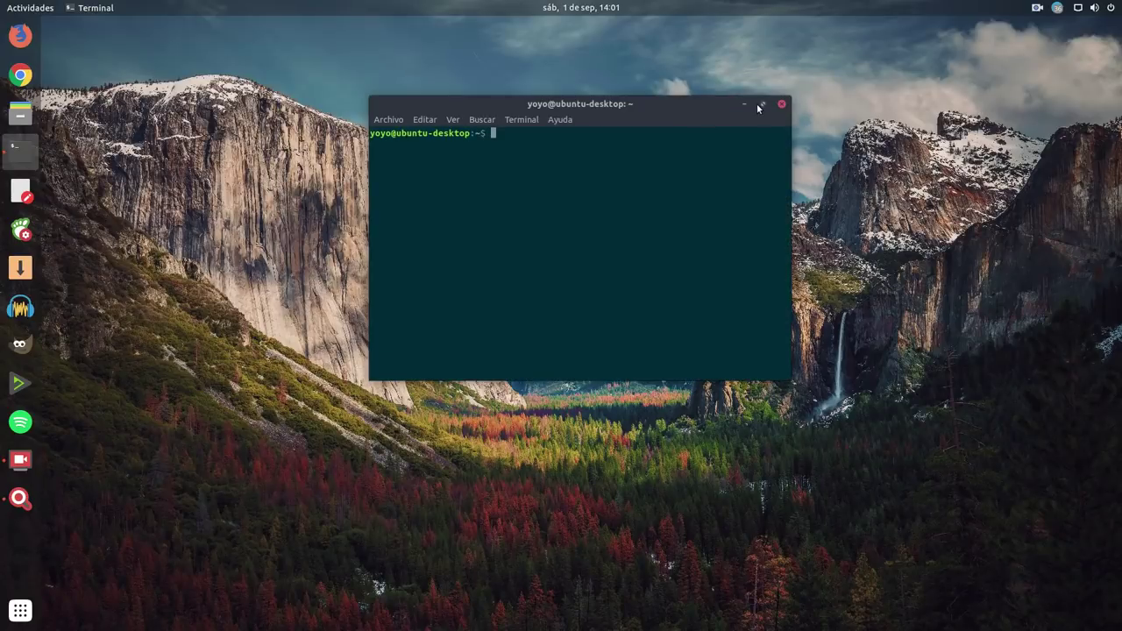
click(742, 104)
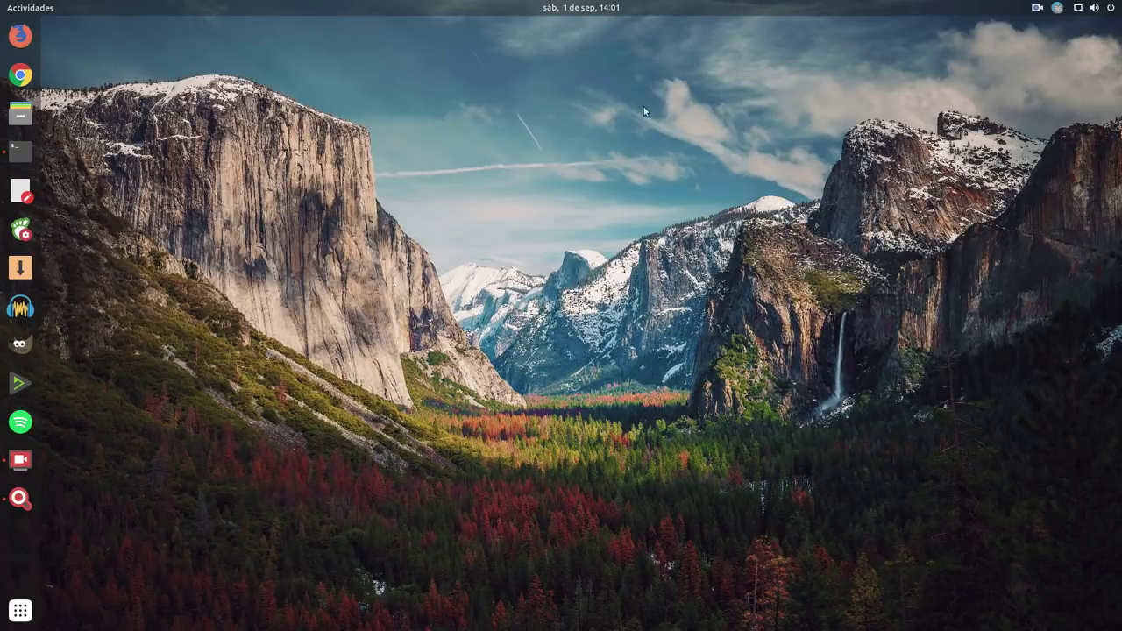
click(20, 151)
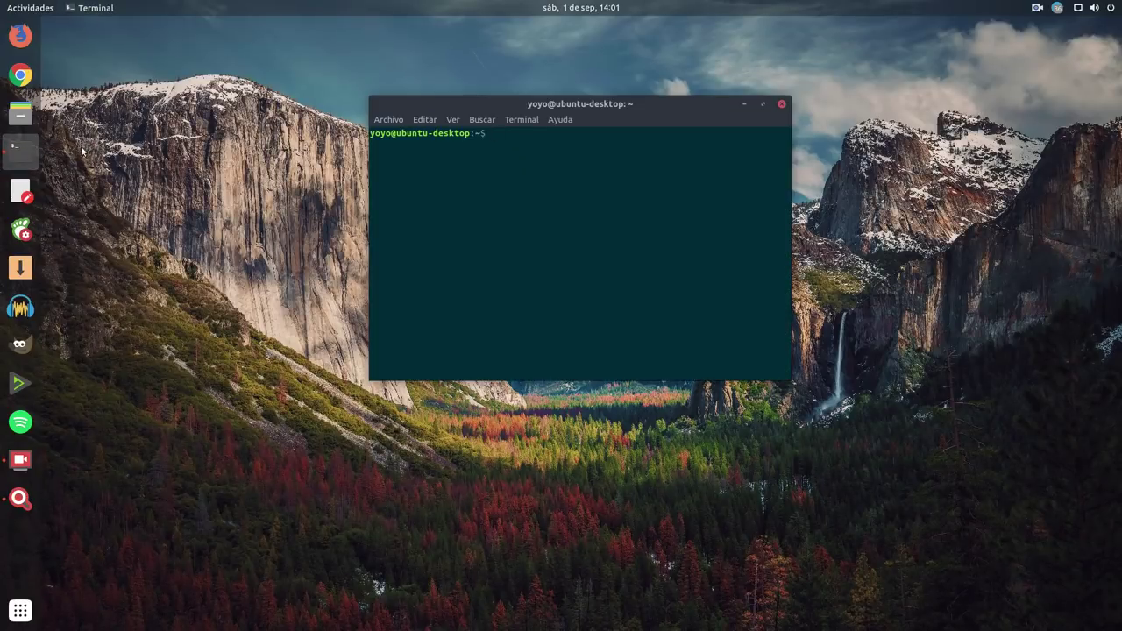
click(27, 154)
click(26, 154)
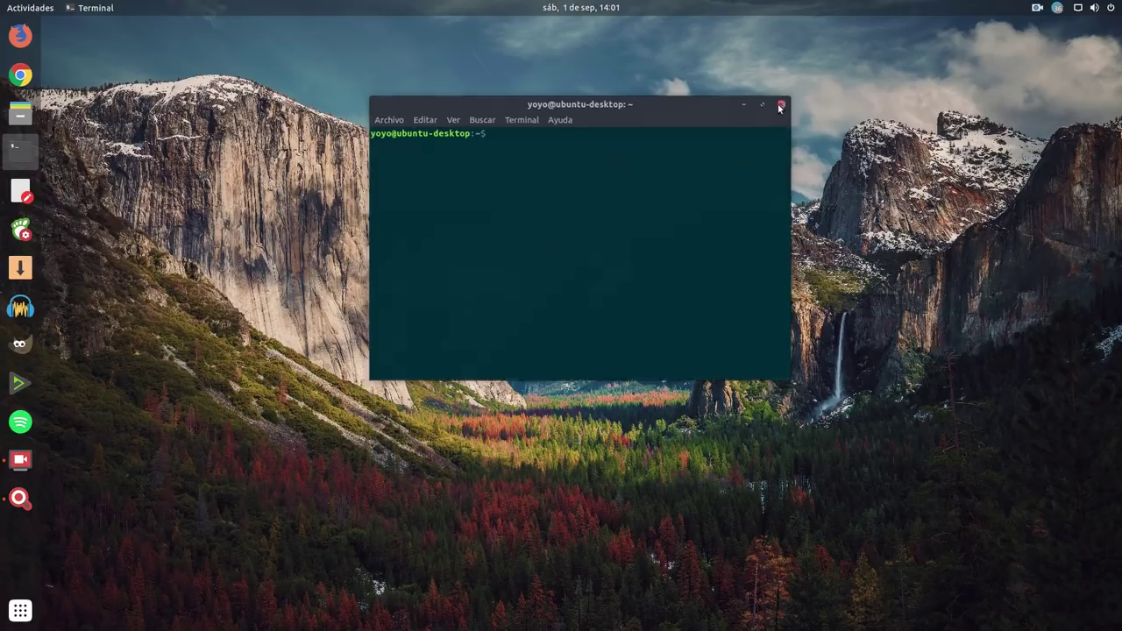
Close the Terminal window, then restore the minimized dconf editor and close it too
click(782, 106)
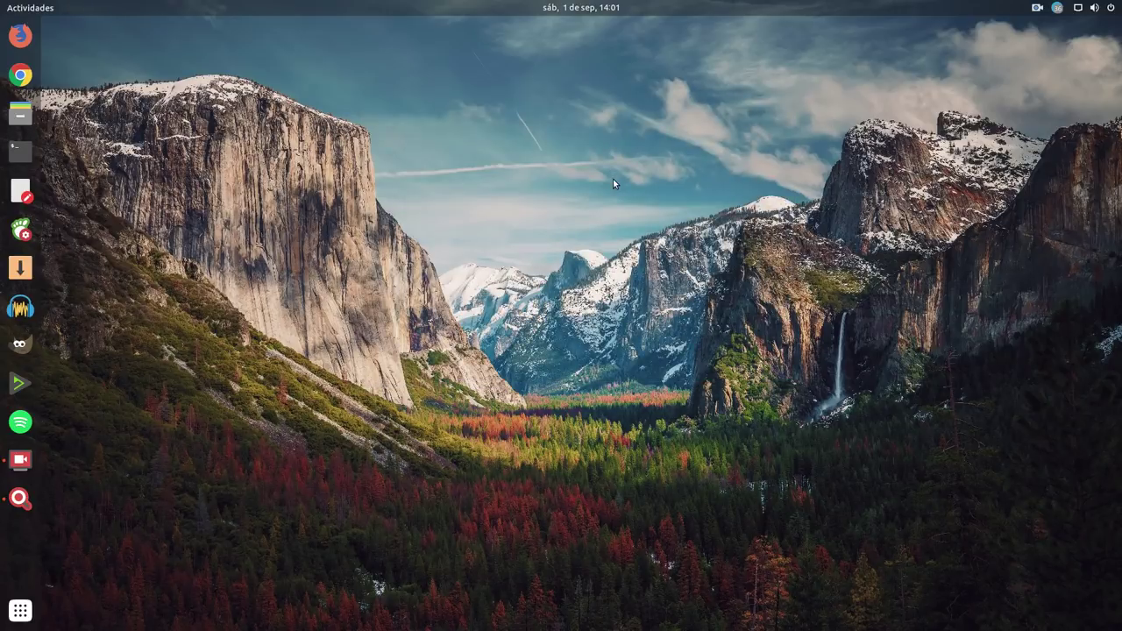
click(20, 498)
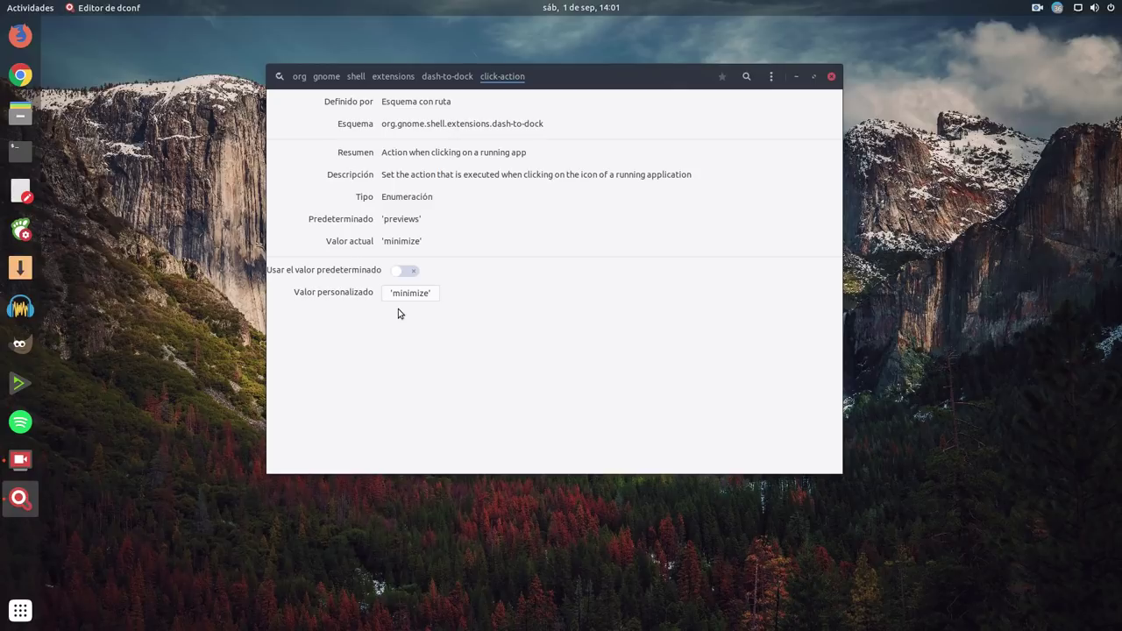
click(831, 77)
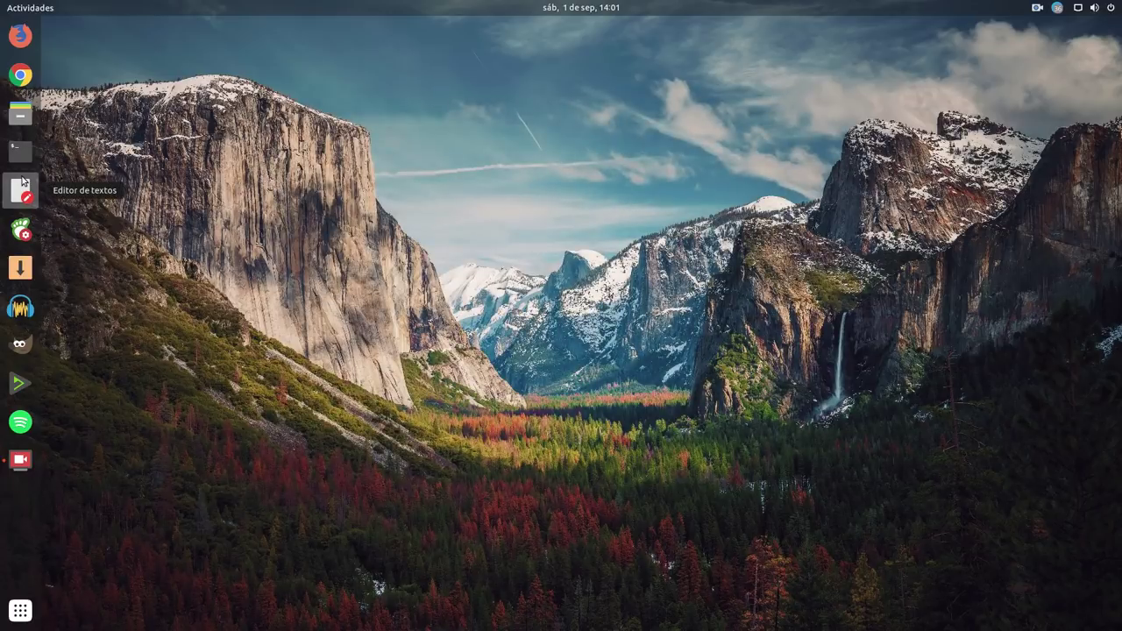
Open the text file doc from the home folder in Archivos, minimize Archivos and move the editor window up to mid-screen
click(20, 113)
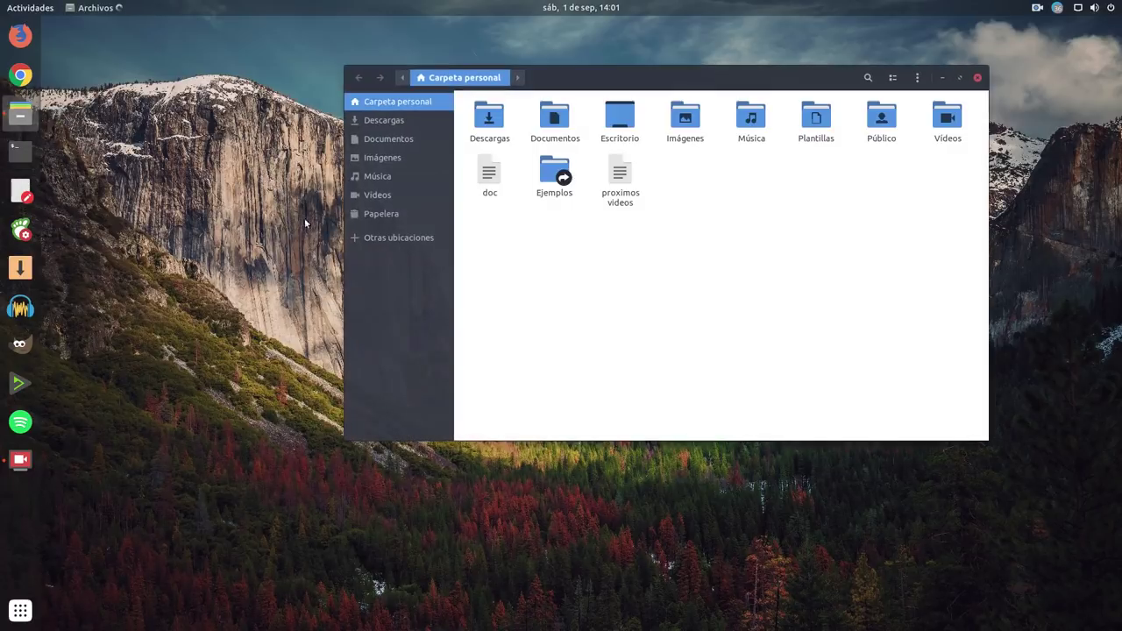
double_click(489, 174)
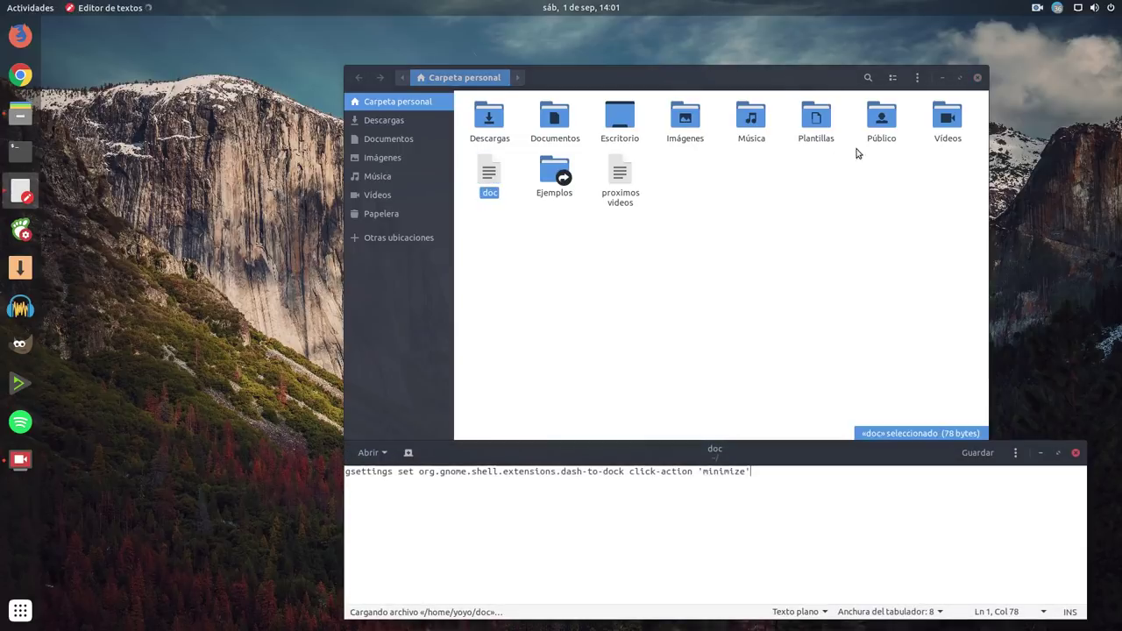
click(943, 79)
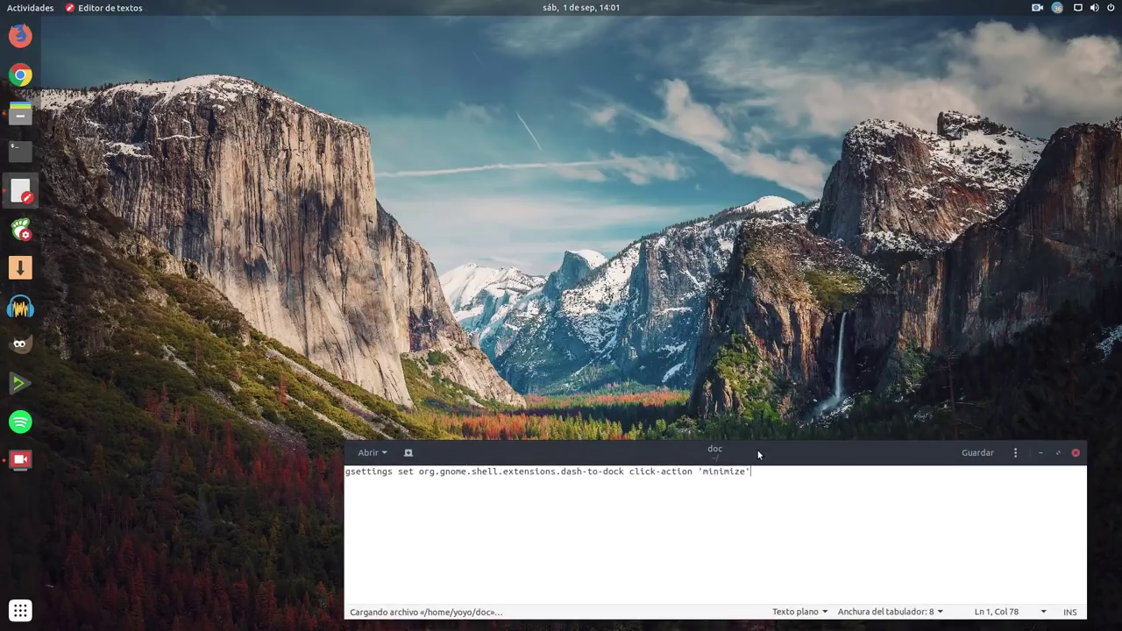
drag(704, 452, 541, 186)
Examine the gsettings command in doc that sets the dash-to-dock click-action, highlighting it piece by piece
drag(619, 208, 183, 206)
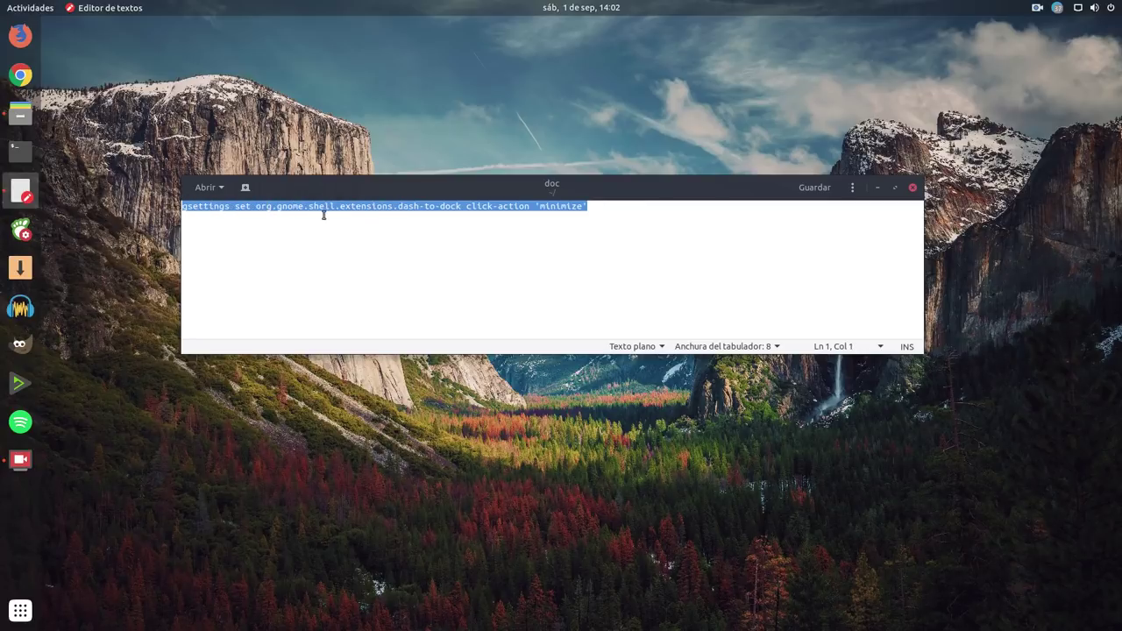
click(562, 230)
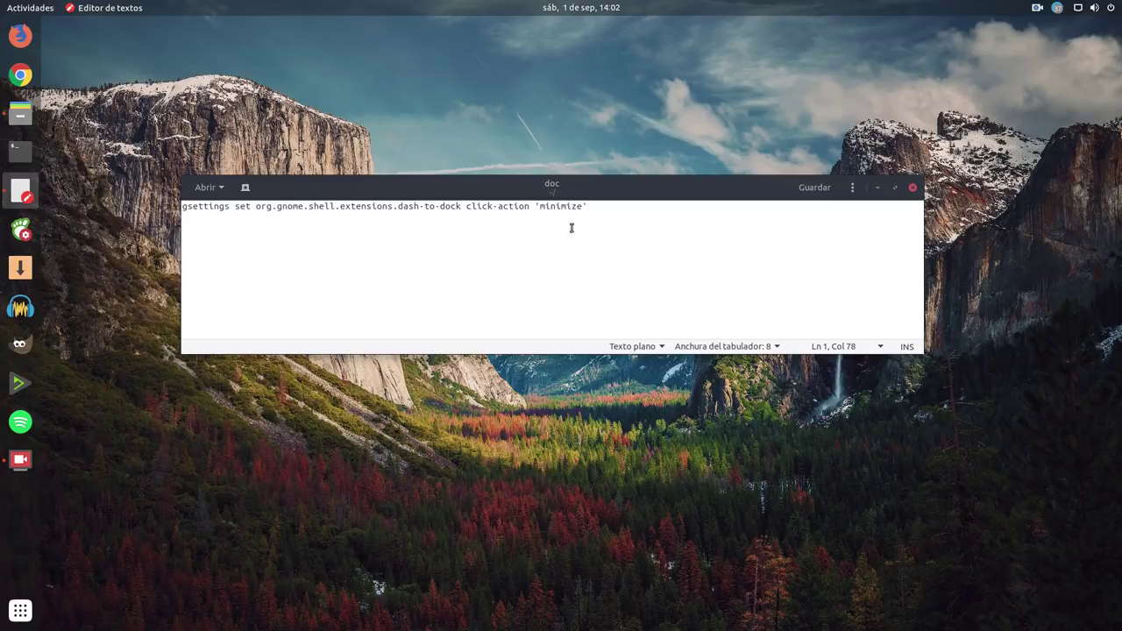
key(ctrl+shift+Left)
key(ctrl+shift+Left)
key(ctrl+shift+Left)
key(ctrl+shift+Left)
key(ctrl+shift+Left)
key(ctrl+shift+Left)
key(ctrl+shift+Left)
key(ctrl+shift+Left)
key(ctrl+shift+Left)
key(ctrl+shift+Left)
key(ctrl+shift+Left)
key(ctrl+shift+Left)
key(End)
Copy the whole line gsettings set org.gnome.shell.extensions.dash-to-dock click-action 'minimize' from doc
drag(597, 206, 182, 207)
right_click(202, 206)
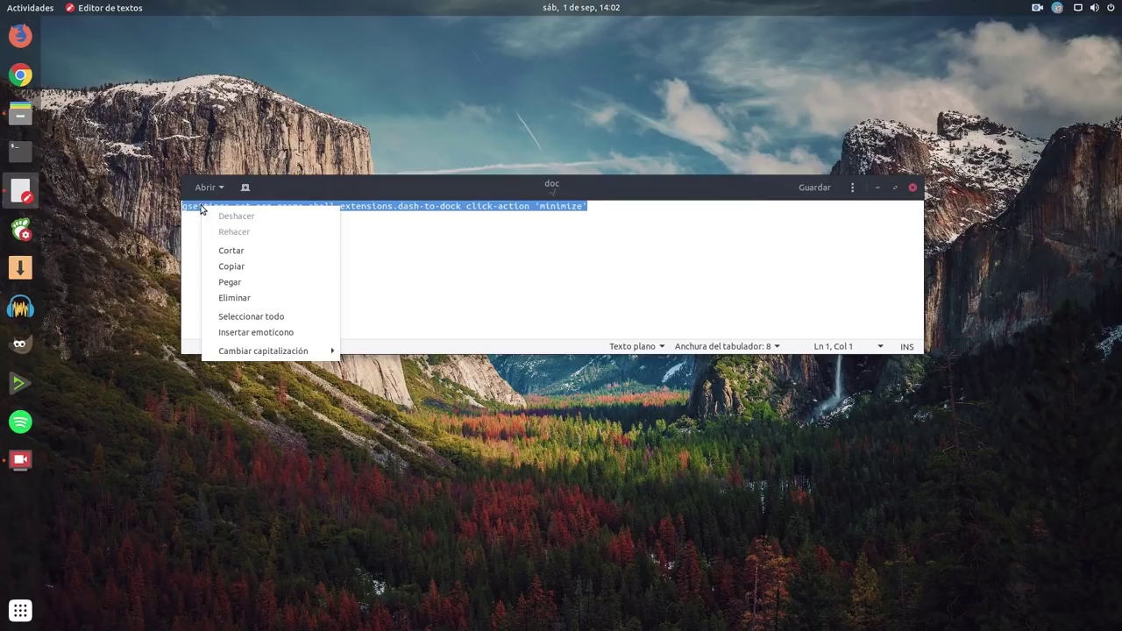
click(232, 264)
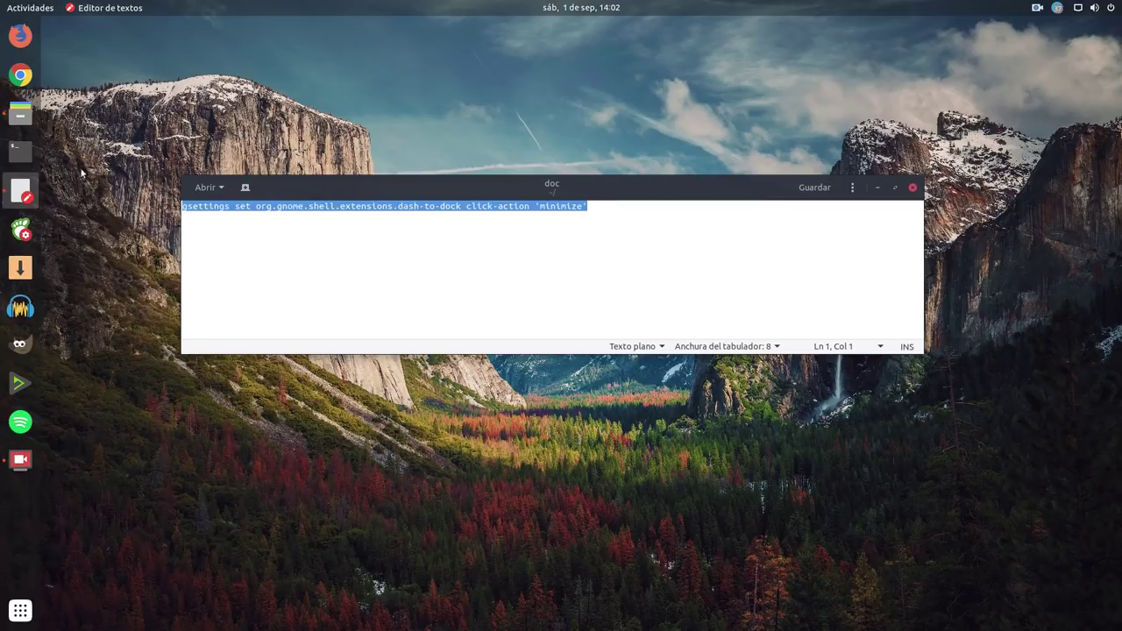
Launch Terminal, enlarge its window, paste the copied gsettings command at the prompt and reposition the window
click(21, 151)
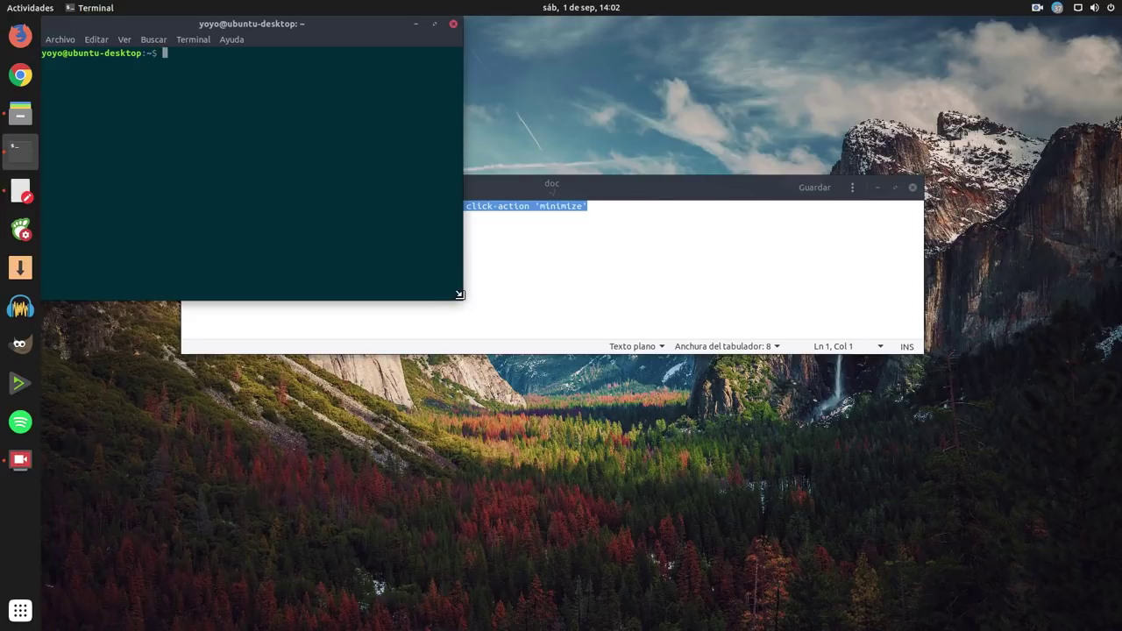
drag(462, 299, 936, 437)
right_click(554, 221)
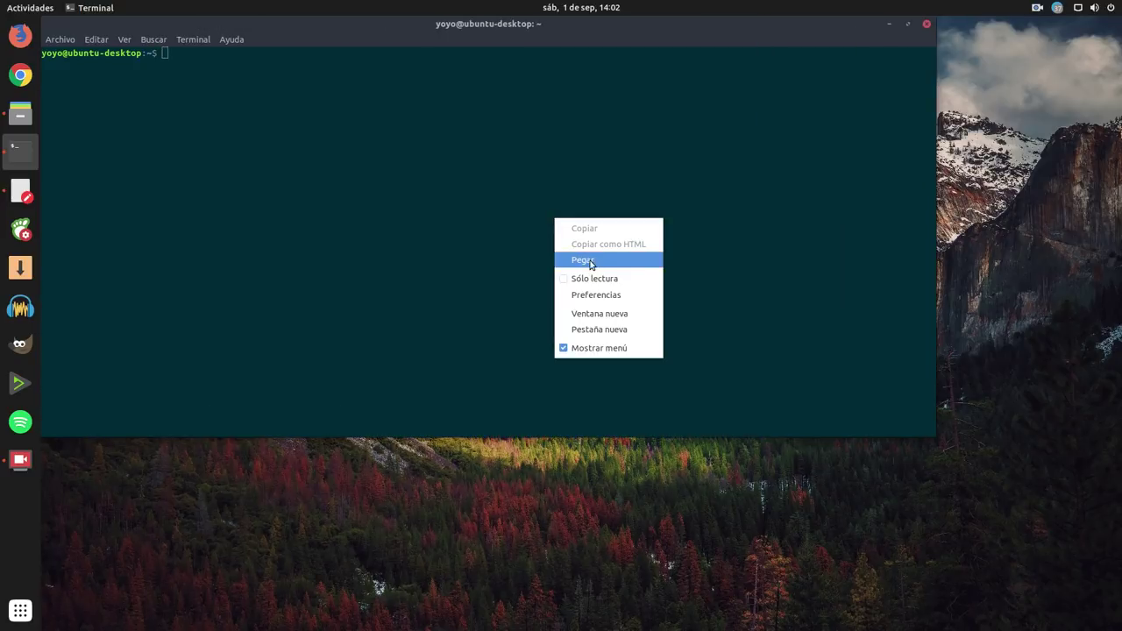
click(584, 261)
drag(436, 19, 553, 70)
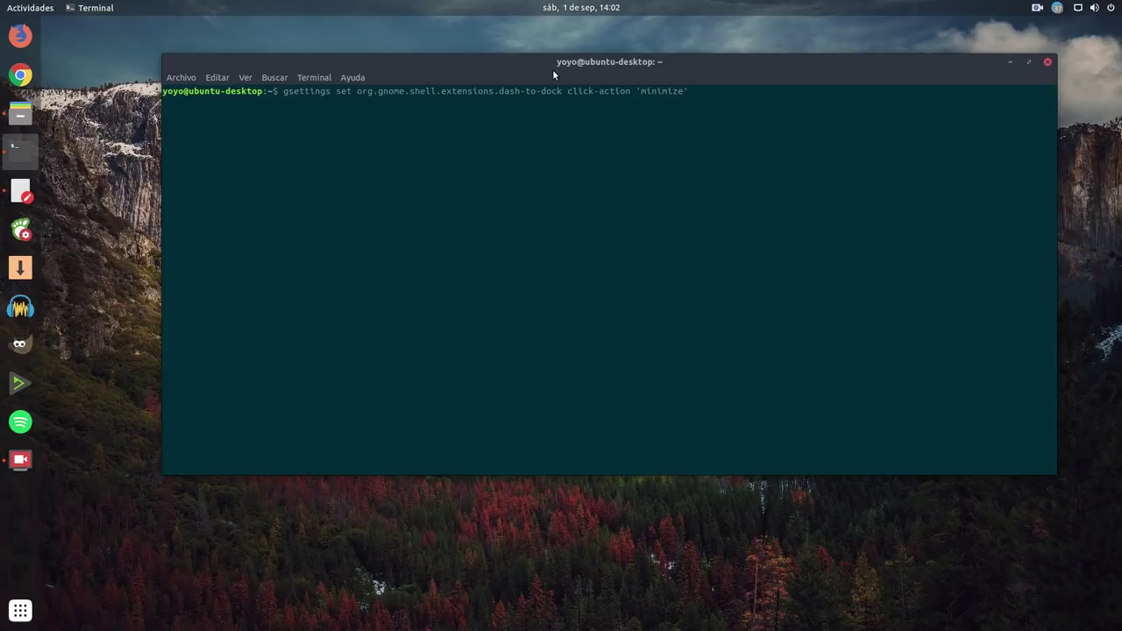
Test minimizing and restoring the Terminal window holding the pasted command from its dock icon
click(28, 155)
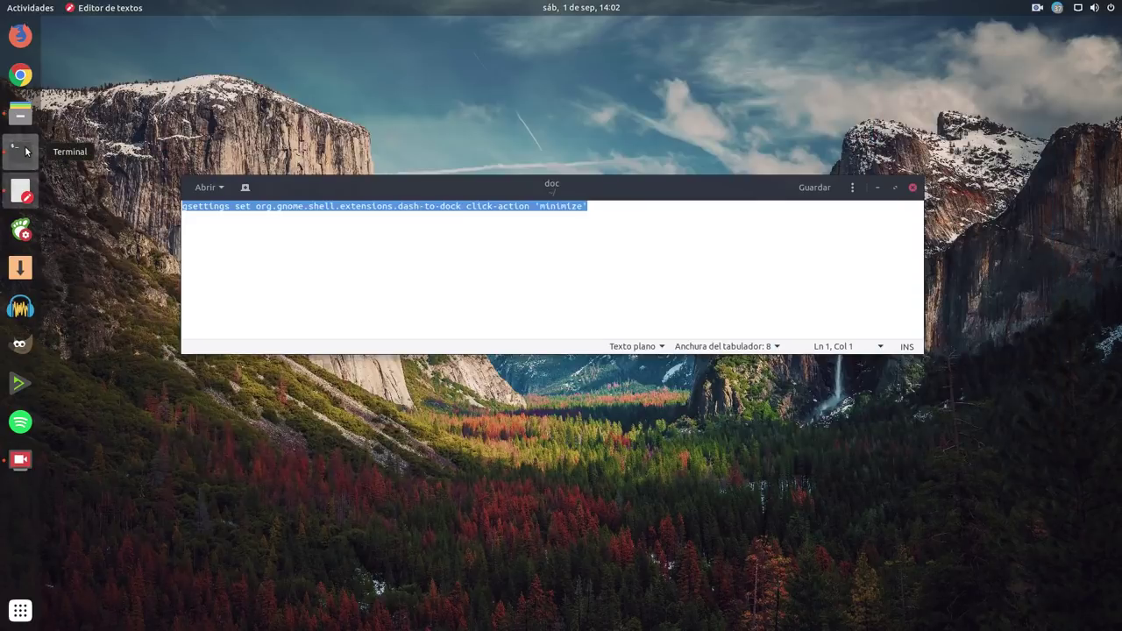
click(27, 154)
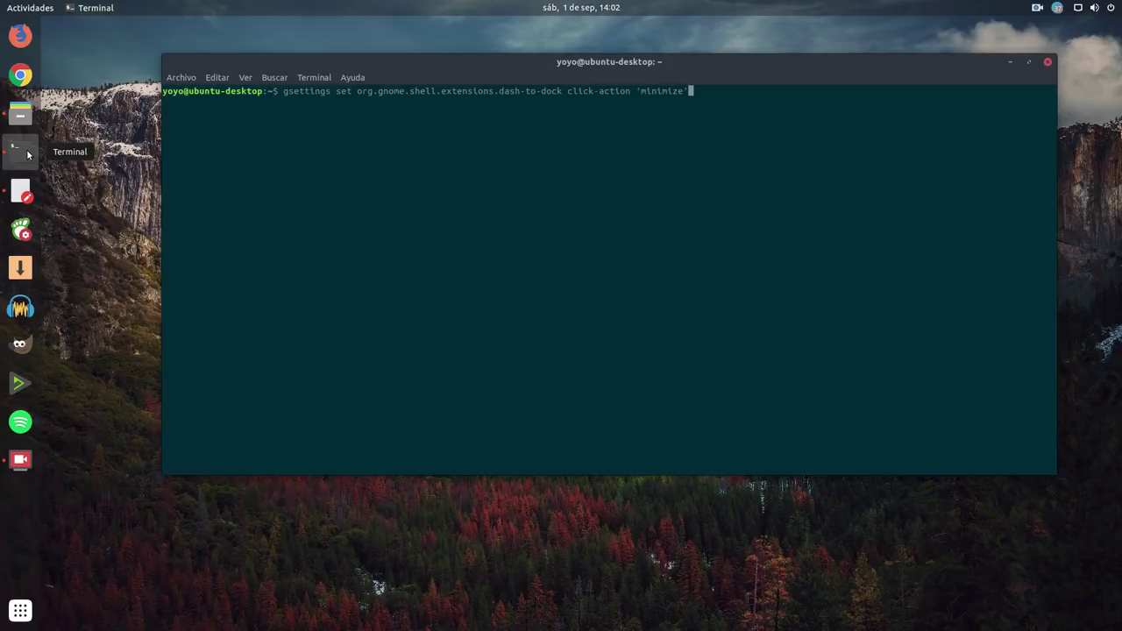
click(27, 154)
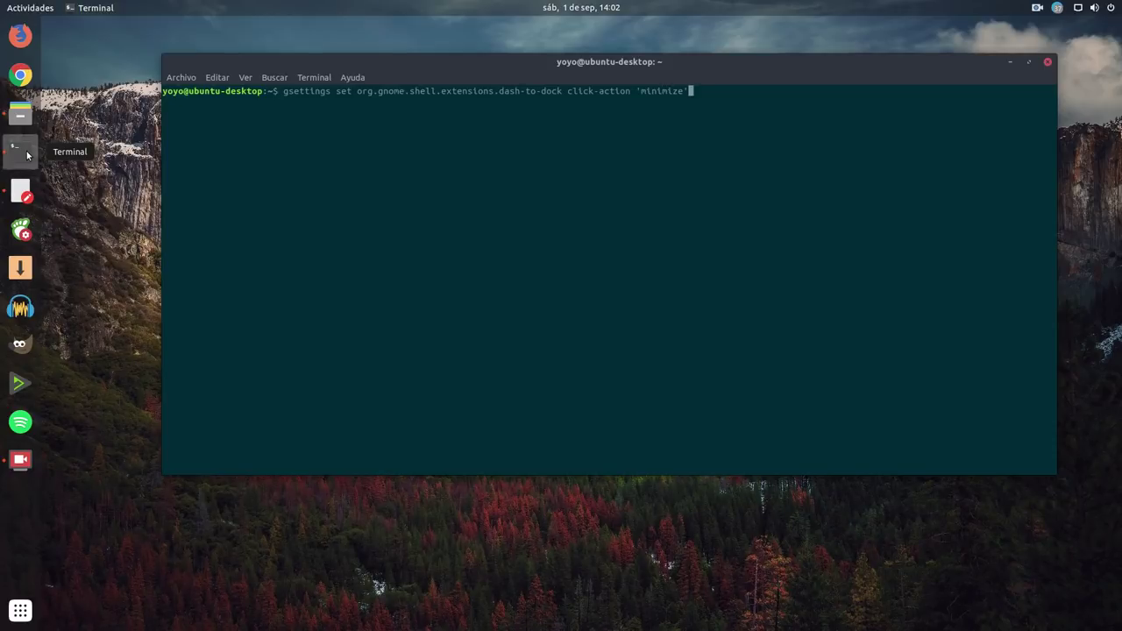